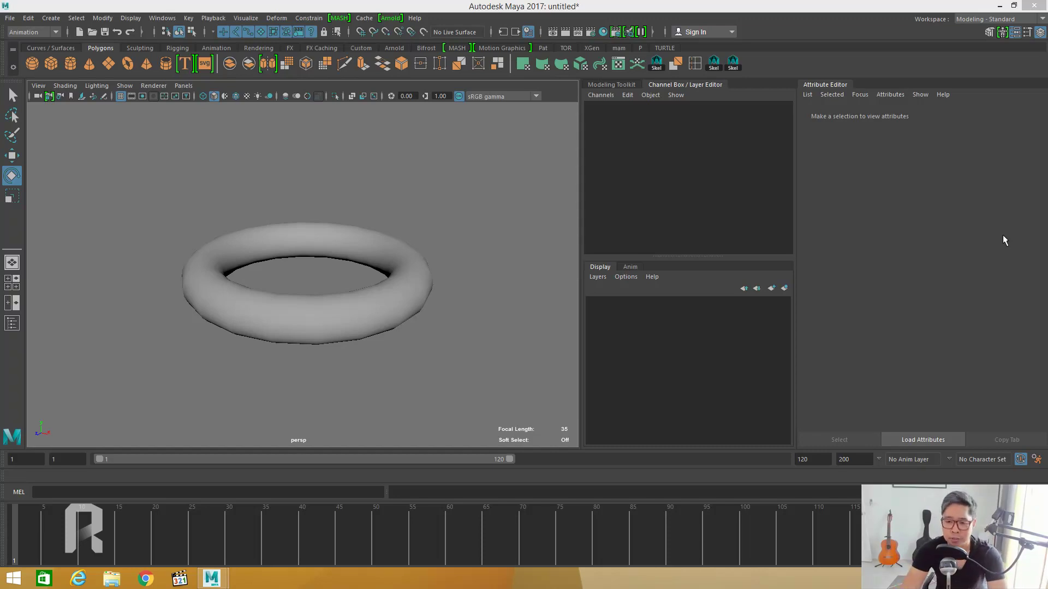
Select the torus in the viewport and set the current time to frame 48.
{"action": "right_click_drag", "start_coordinate": [451, 321], "coordinate": [449, 335], "text": "alt"}
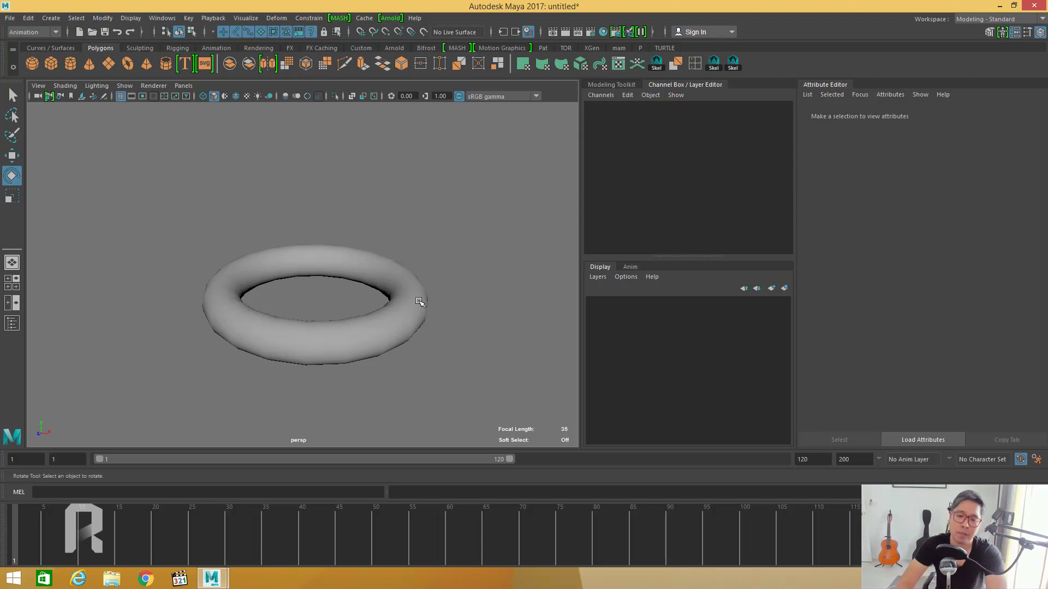
{"action": "left_click", "coordinate": [406, 319]}
{"action": "mouse_move", "coordinate": [491, 326]}
{"action": "middle_mouse_down", "text": "alt"}
{"action": "mouse_move", "coordinate": [426, 274]}
{"action": "mouse_move", "coordinate": [459, 267]}
{"action": "mouse_move", "coordinate": [438, 272]}
{"action": "mouse_move", "coordinate": [457, 295]}
{"action": "middle_mouse_up", "text": "alt"}
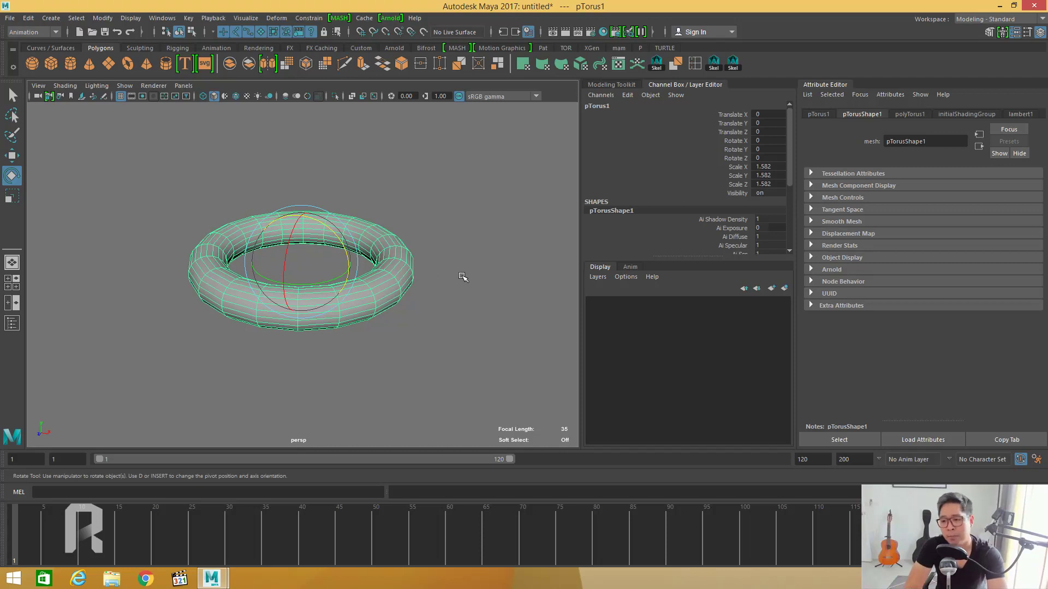
{"action": "mouse_move", "coordinate": [127, 510]}
{"action": "left_mouse_down"}
{"action": "mouse_move", "coordinate": [727, 508]}
{"action": "mouse_move", "coordinate": [125, 509]}
{"action": "left_mouse_up"}
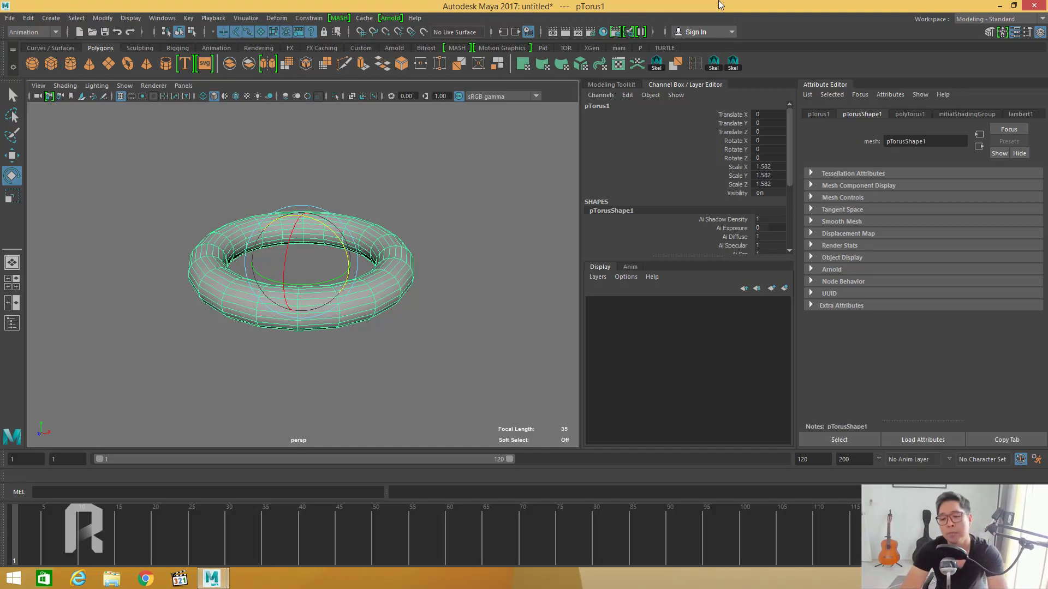
{"action": "left_click_drag", "start_coordinate": [309, 526], "coordinate": [361, 524]}
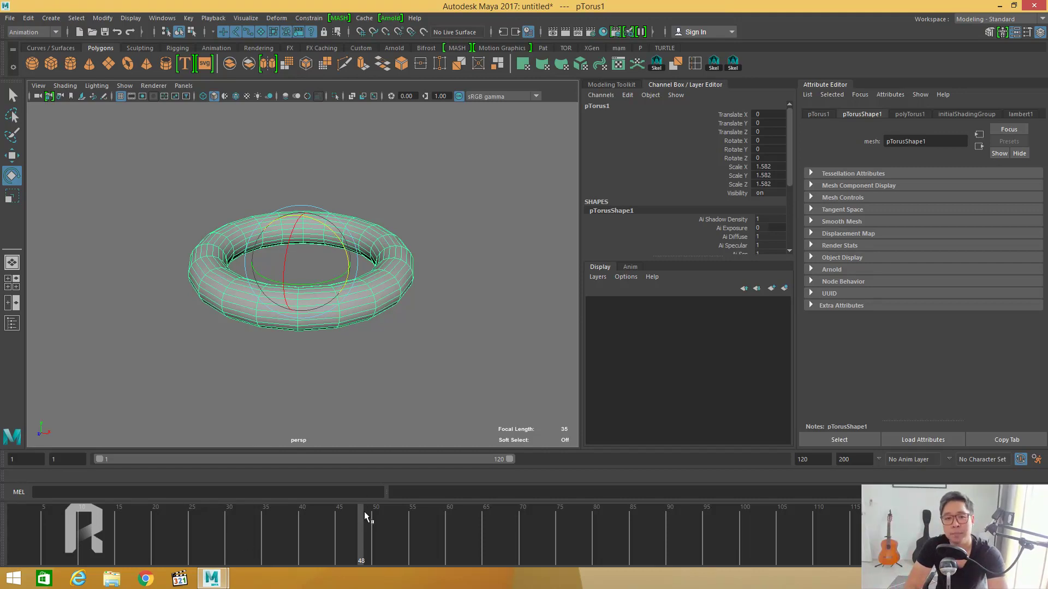
Open the Graph Editor, place it at the upper right, widen it and zoom its graph out.
{"action": "left_click", "coordinate": [162, 18]}
{"action": "mouse_move", "coordinate": [191, 79]}
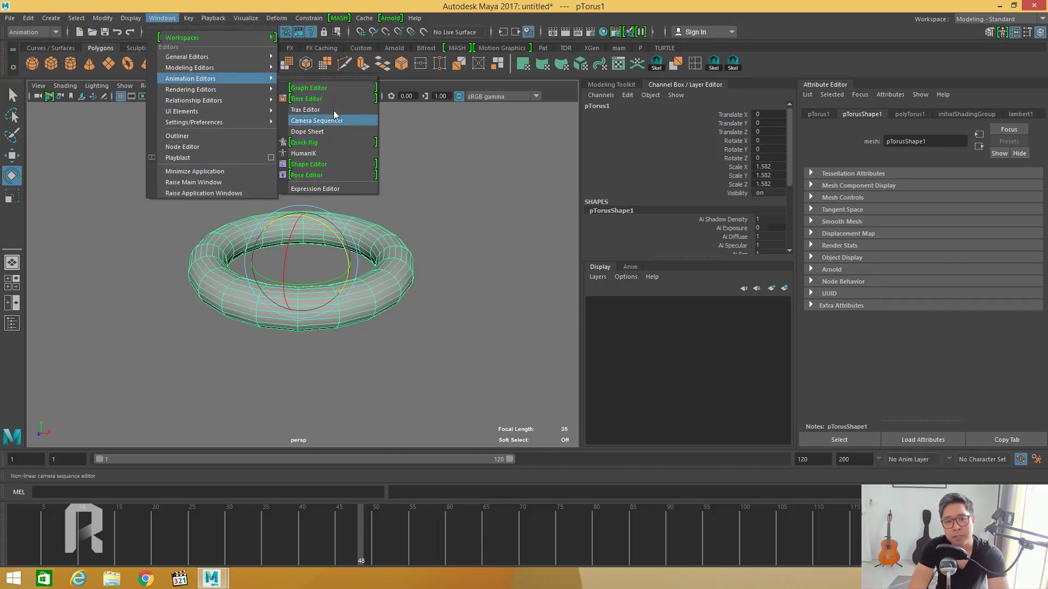
{"action": "left_click", "coordinate": [332, 89]}
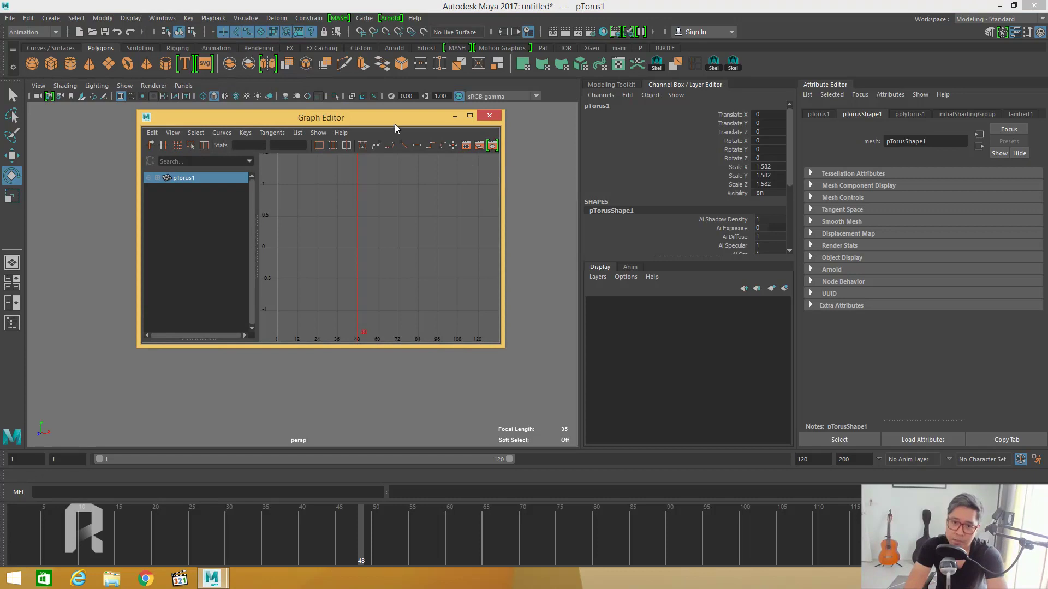
{"action": "left_click_drag", "start_coordinate": [395, 123], "coordinate": [675, 87]}
{"action": "left_click_drag", "start_coordinate": [782, 309], "coordinate": [987, 311]}
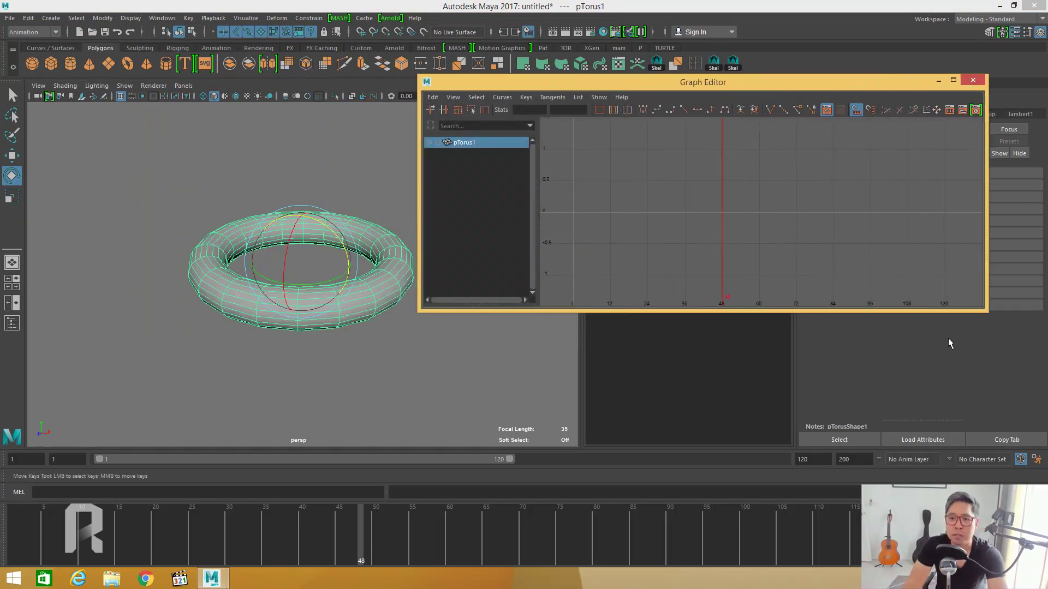
{"action": "scroll", "coordinate": [718, 192], "scroll_direction": "down", "scroll_amount": 3}
{"action": "middle_click_drag", "start_coordinate": [718, 192], "coordinate": [664, 238], "text": "alt"}
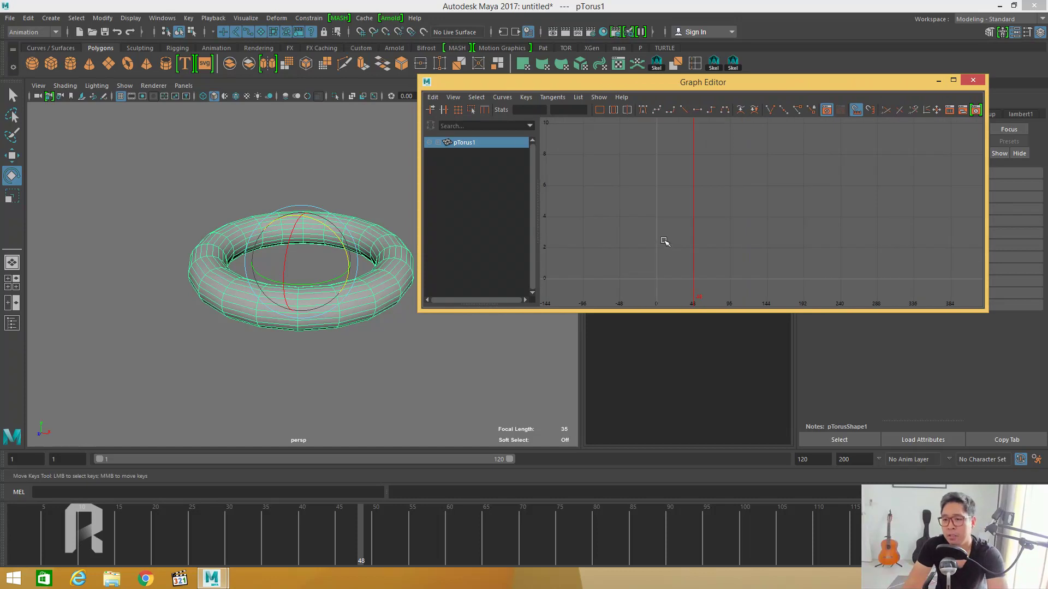
{"action": "scroll", "coordinate": [691, 208], "scroll_direction": "down", "scroll_amount": 2}
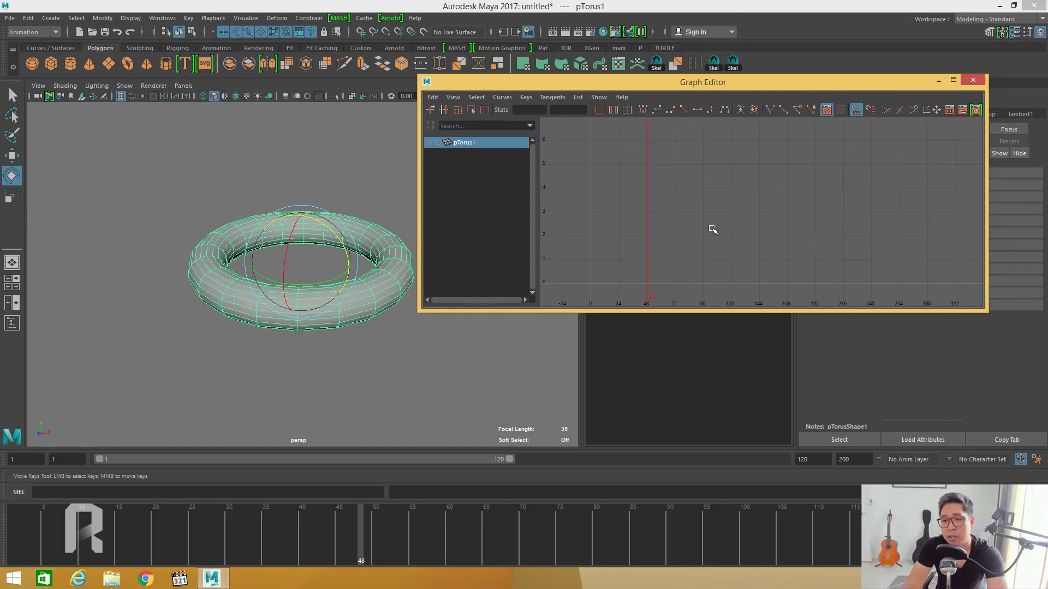
Close the floating Attribute Editor, return the Graph Editor upper right, and reselect the torus.
{"action": "mouse_move", "coordinate": [840, 85]}
{"action": "left_mouse_down"}
{"action": "mouse_move", "coordinate": [843, 188]}
{"action": "mouse_move", "coordinate": [837, 174]}
{"action": "left_mouse_up"}
{"action": "mouse_move", "coordinate": [830, 84]}
{"action": "left_mouse_down"}
{"action": "mouse_move", "coordinate": [994, 105]}
{"action": "mouse_move", "coordinate": [798, 113]}
{"action": "left_mouse_up"}
{"action": "left_click", "coordinate": [972, 113]}
{"action": "left_click_drag", "start_coordinate": [629, 173], "coordinate": [777, 107]}
{"action": "left_click", "coordinate": [459, 187]}
{"action": "left_click", "coordinate": [409, 233]}
{"action": "middle_click_drag", "start_coordinate": [409, 234], "coordinate": [361, 236], "text": "alt"}
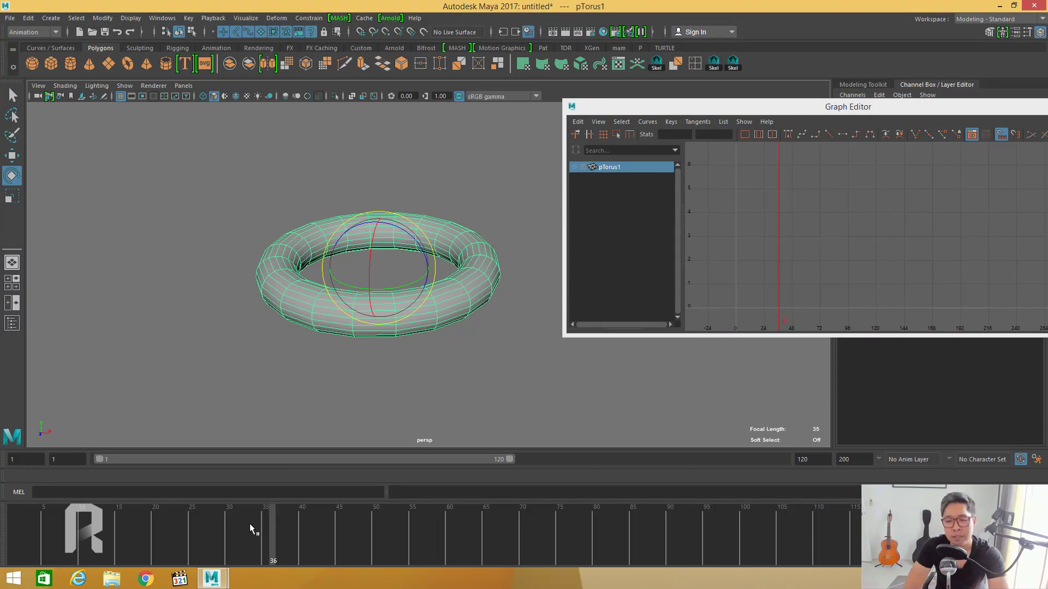
At frame 1, key all ten torus channels with S and move the Graph Editor higher.
{"action": "left_click_drag", "start_coordinate": [250, 523], "coordinate": [14, 522]}
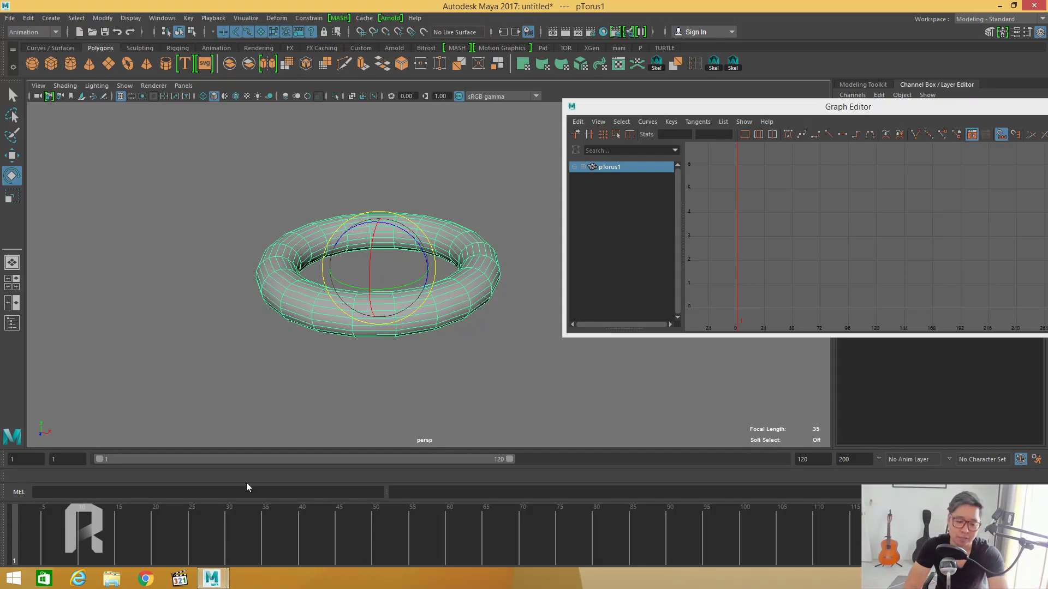
{"action": "key", "text": "s"}
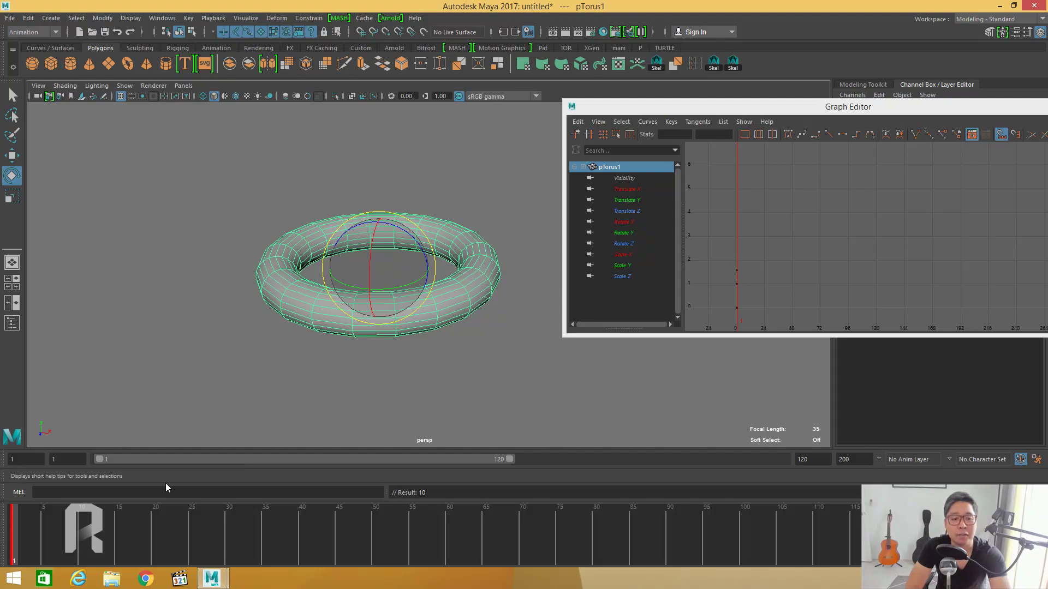
{"action": "mouse_move", "coordinate": [857, 107]}
{"action": "left_mouse_down"}
{"action": "mouse_move", "coordinate": [840, 108]}
{"action": "mouse_move", "coordinate": [751, 34]}
{"action": "left_mouse_up"}
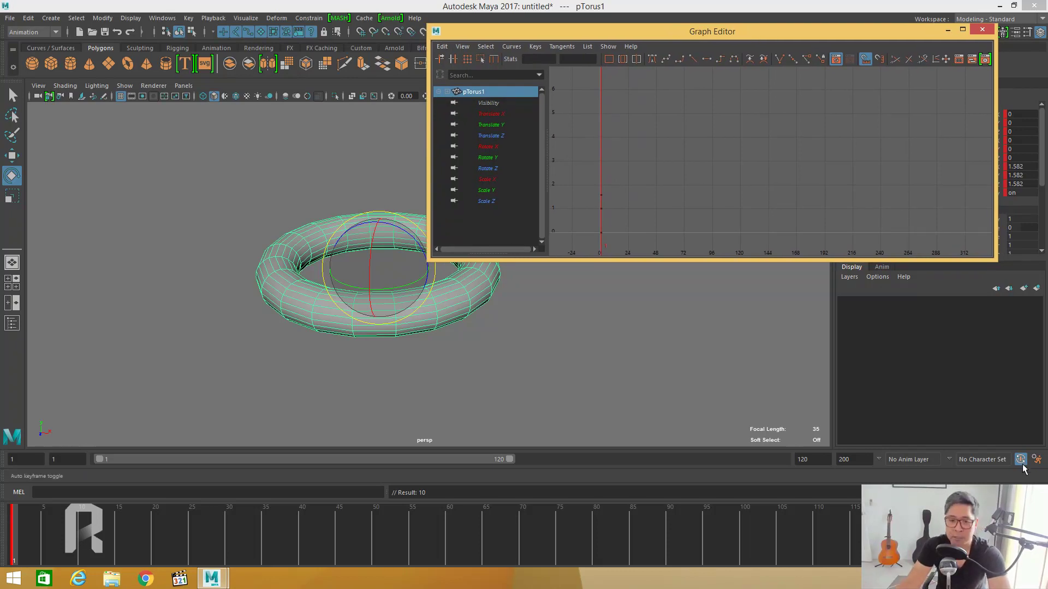
At frame 20, rotate the torus upright to Rotate Z -89.764 with Auto Keyframe on.
{"action": "mouse_move", "coordinate": [65, 540]}
{"action": "left_mouse_down"}
{"action": "mouse_move", "coordinate": [36, 538]}
{"action": "mouse_move", "coordinate": [216, 538]}
{"action": "mouse_move", "coordinate": [143, 536]}
{"action": "left_mouse_up"}
{"action": "mouse_move", "coordinate": [318, 539]}
{"action": "left_mouse_down"}
{"action": "mouse_move", "coordinate": [370, 532]}
{"action": "mouse_move", "coordinate": [175, 522]}
{"action": "left_mouse_up"}
{"action": "key", "text": "e"}
{"action": "mouse_move", "coordinate": [382, 235]}
{"action": "left_mouse_down", "text": "alt"}
{"action": "mouse_move", "coordinate": [398, 285]}
{"action": "mouse_move", "coordinate": [383, 279]}
{"action": "mouse_move", "coordinate": [560, 405]}
{"action": "left_mouse_up", "text": "alt"}
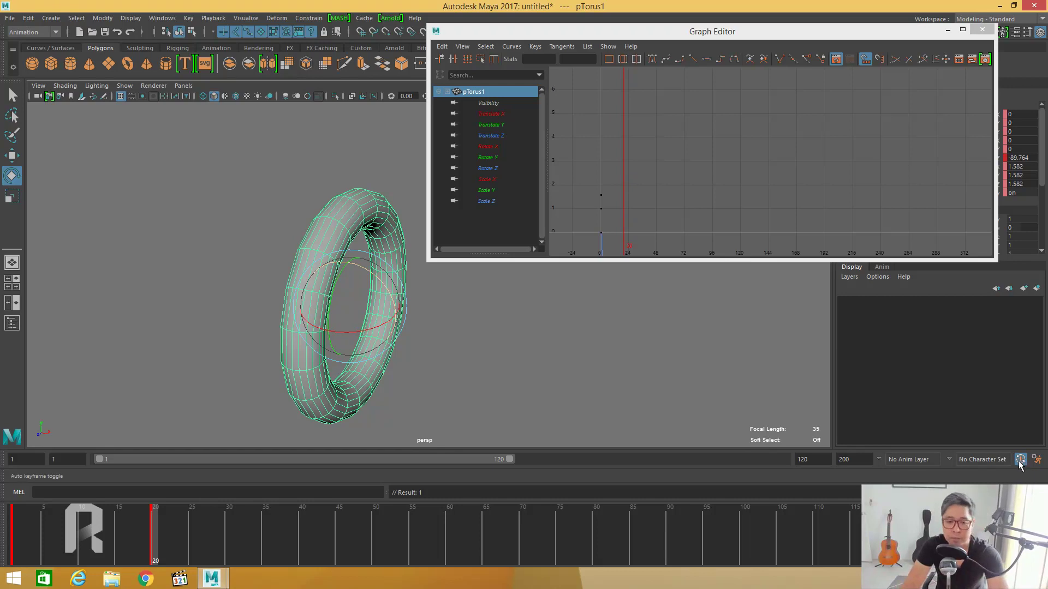
Scrub frames 11–15 on the timeline to preview the torus turning upright.
{"action": "mouse_move", "coordinate": [44, 510]}
{"action": "left_mouse_down"}
{"action": "mouse_move", "coordinate": [19, 512]}
{"action": "mouse_move", "coordinate": [220, 506]}
{"action": "mouse_move", "coordinate": [89, 507]}
{"action": "left_mouse_up"}
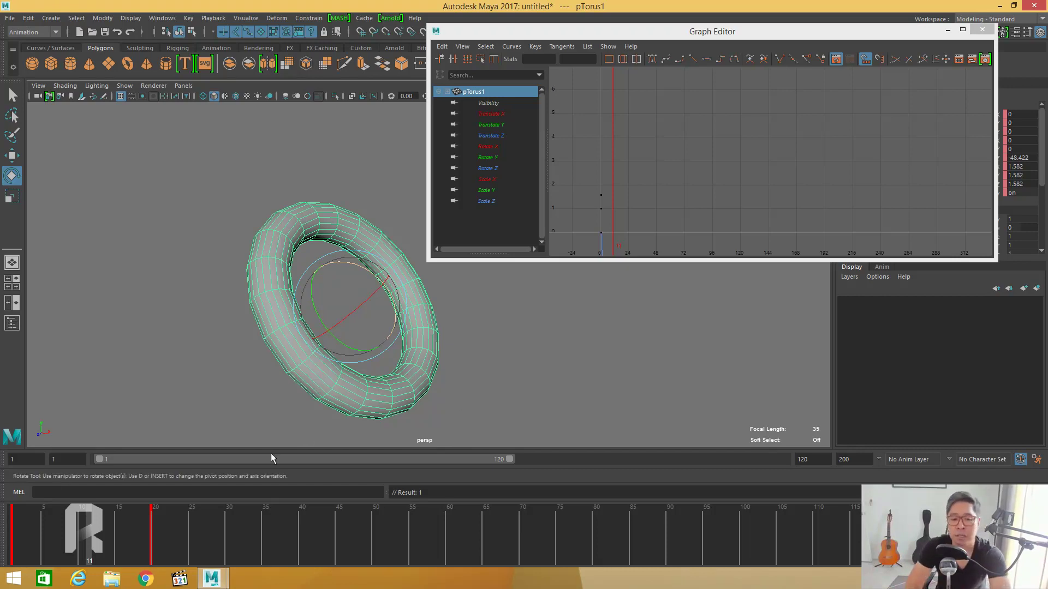
{"action": "mouse_move", "coordinate": [117, 520]}
{"action": "left_mouse_down"}
{"action": "mouse_move", "coordinate": [135, 525]}
{"action": "mouse_move", "coordinate": [89, 521]}
{"action": "left_mouse_up"}
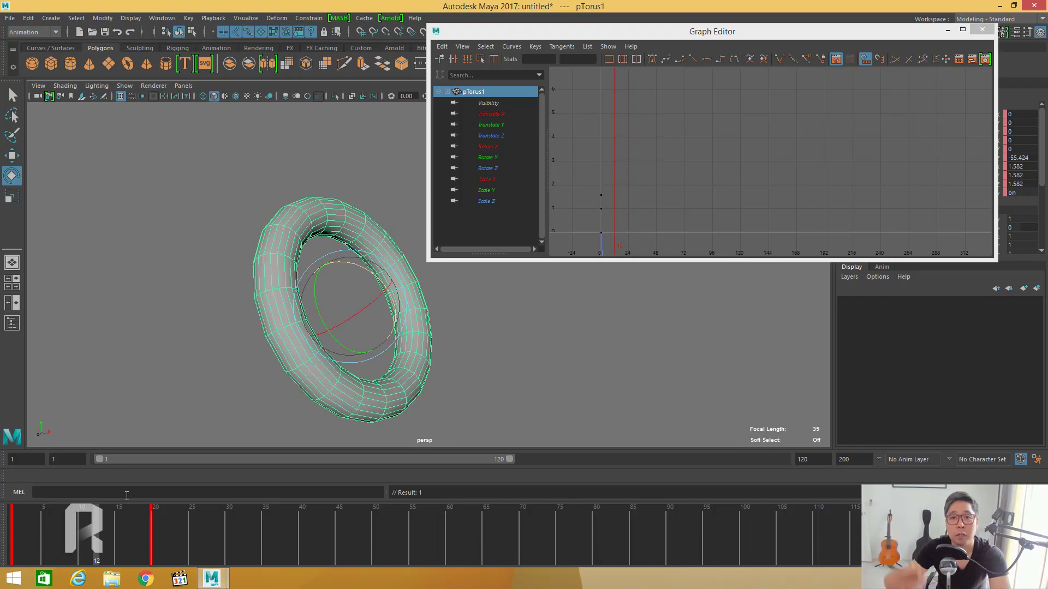
{"action": "left_click_drag", "start_coordinate": [96, 527], "coordinate": [262, 519]}
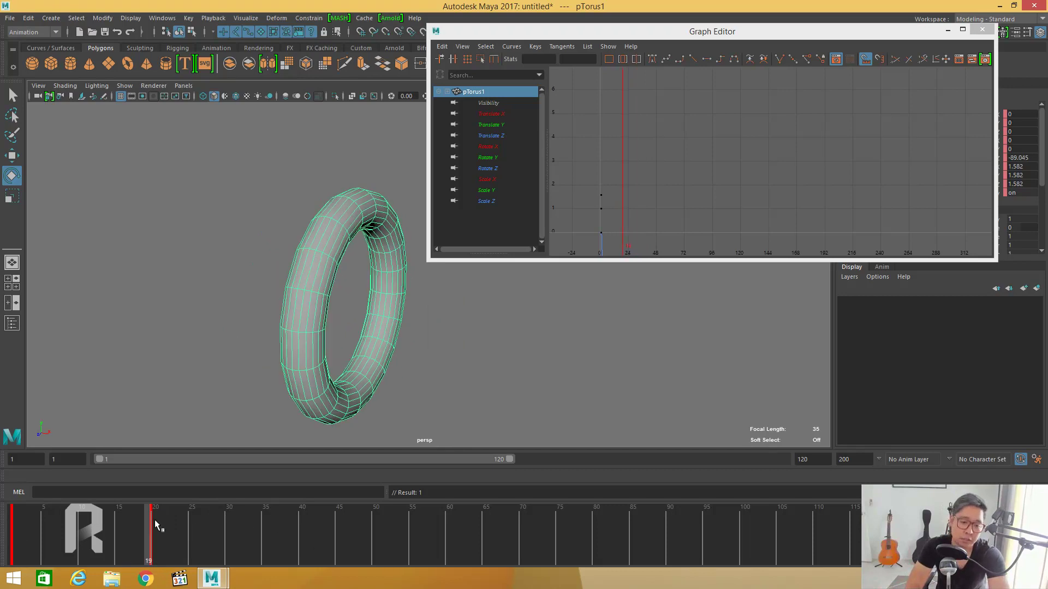
{"action": "mouse_move", "coordinate": [153, 520]}
{"action": "left_mouse_down", "text": "shift"}
{"action": "mouse_move", "coordinate": [168, 536]}
{"action": "mouse_move", "coordinate": [257, 519]}
{"action": "mouse_move", "coordinate": [379, 525]}
{"action": "left_mouse_up", "text": "shift"}
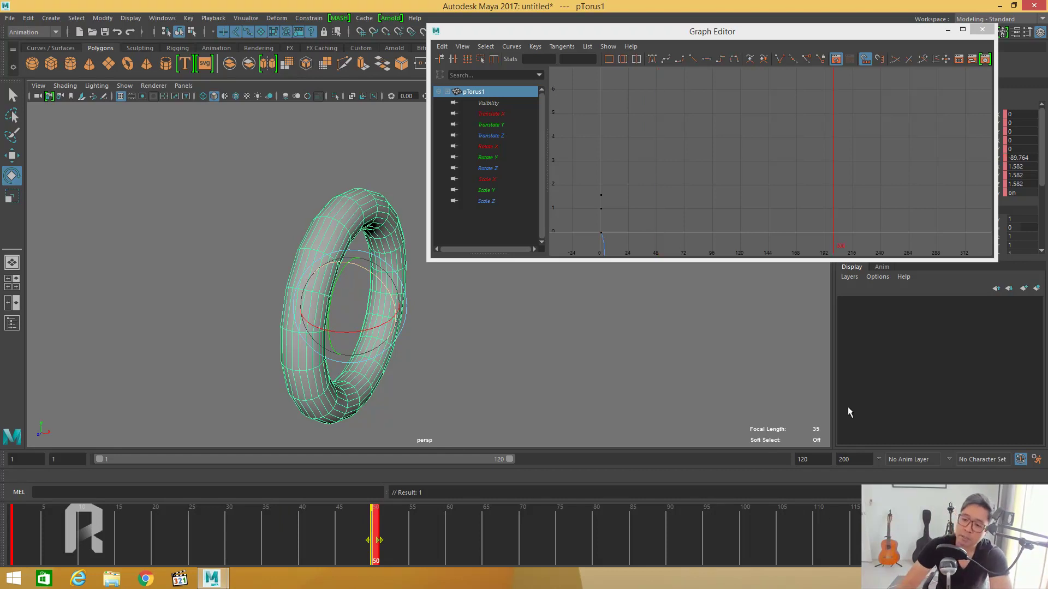
Set the playback end frame to 200.
{"action": "left_click", "coordinate": [812, 543]}
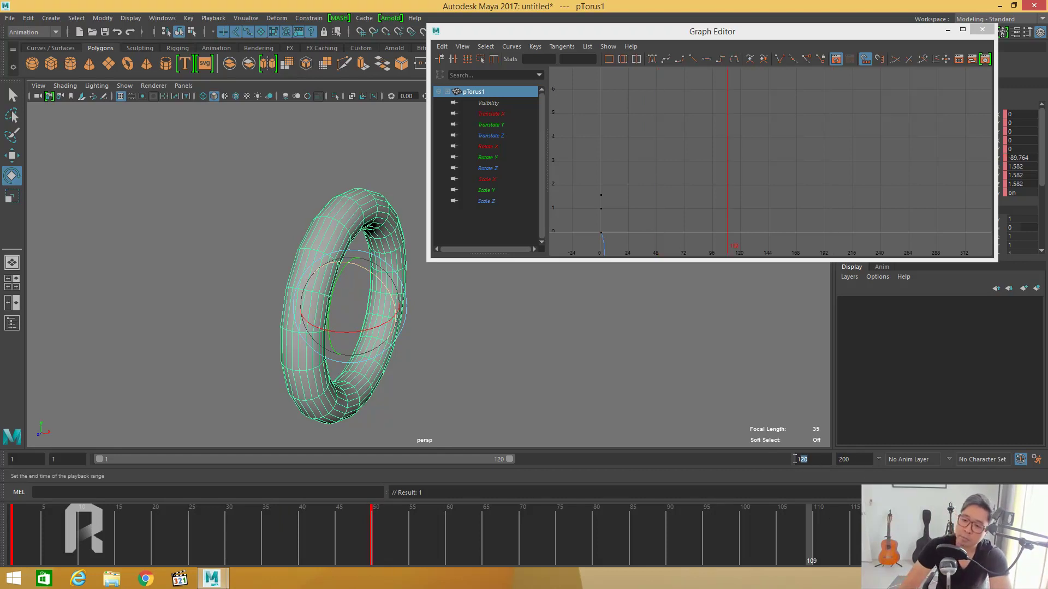
{"action": "type", "text": "200"}
{"action": "key", "text": "Return"}
Scrub from frame 1 to 51 while tumbling the view, then shift the Graph Editor left.
{"action": "mouse_move", "coordinate": [314, 511]}
{"action": "left_mouse_down"}
{"action": "mouse_move", "coordinate": [24, 511]}
{"action": "mouse_move", "coordinate": [248, 511]}
{"action": "left_mouse_up"}
{"action": "left_click_drag", "start_coordinate": [349, 327], "coordinate": [306, 322], "text": "alt"}
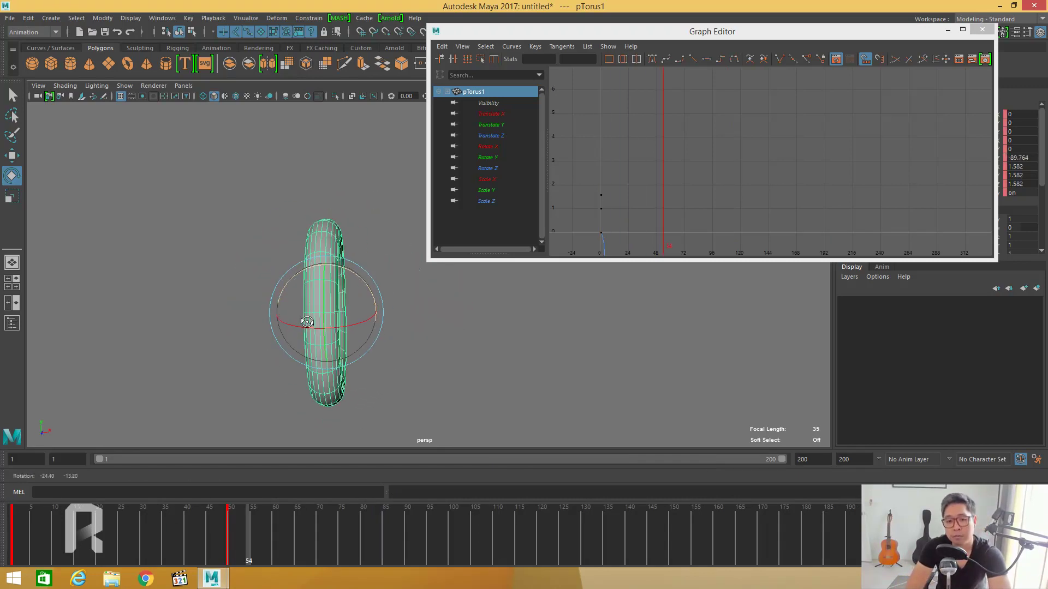
{"action": "left_click_drag", "start_coordinate": [210, 518], "coordinate": [5, 519]}
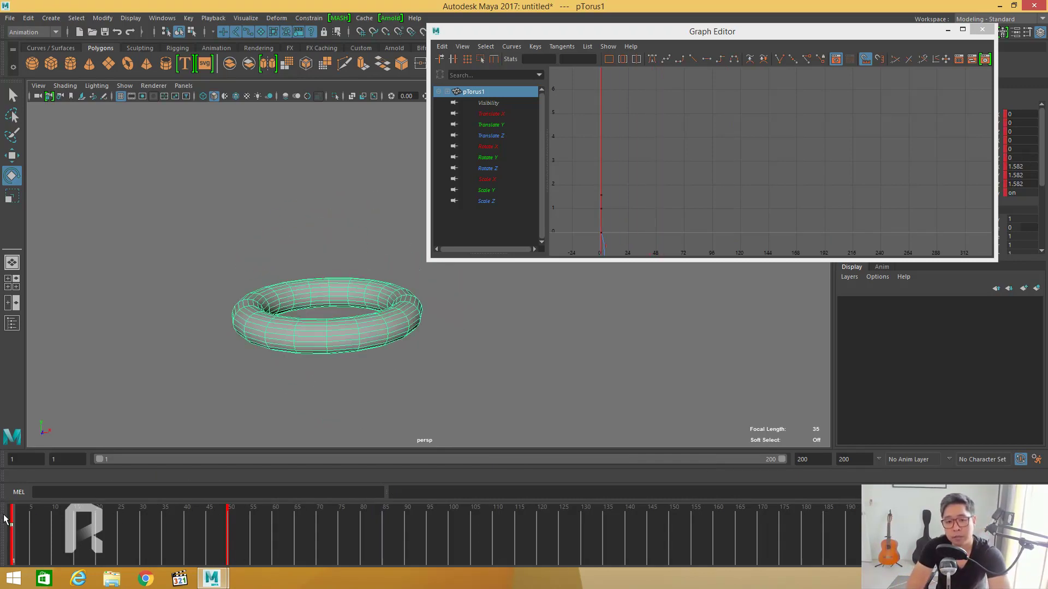
{"action": "left_click_drag", "start_coordinate": [163, 382], "coordinate": [155, 426], "text": "alt"}
{"action": "mouse_move", "coordinate": [87, 523]}
{"action": "left_mouse_down"}
{"action": "mouse_move", "coordinate": [247, 528]}
{"action": "mouse_move", "coordinate": [181, 522]}
{"action": "mouse_move", "coordinate": [229, 523]}
{"action": "left_mouse_up"}
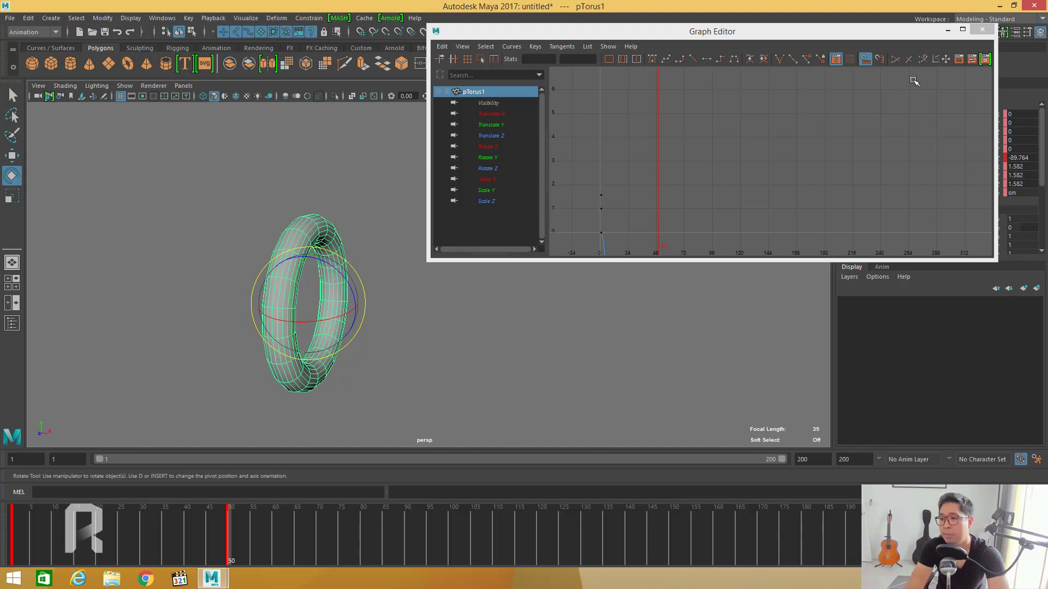
{"action": "left_click_drag", "start_coordinate": [910, 33], "coordinate": [829, 46]}
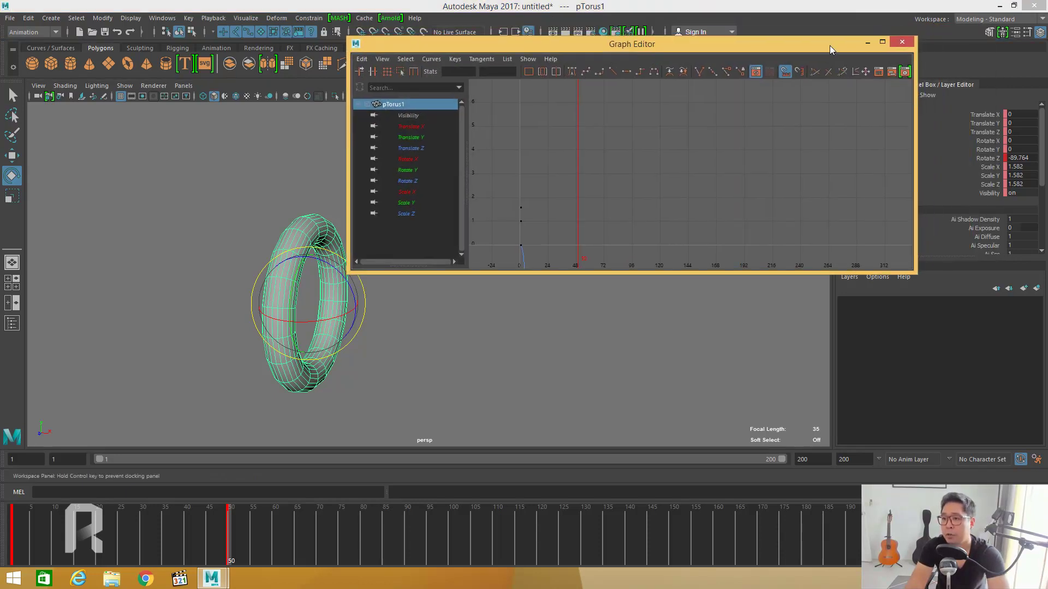
Key Rotate Z at -360 in the Channel Box and frame the curve in the Graph Editor.
{"action": "left_click", "coordinate": [1026, 157]}
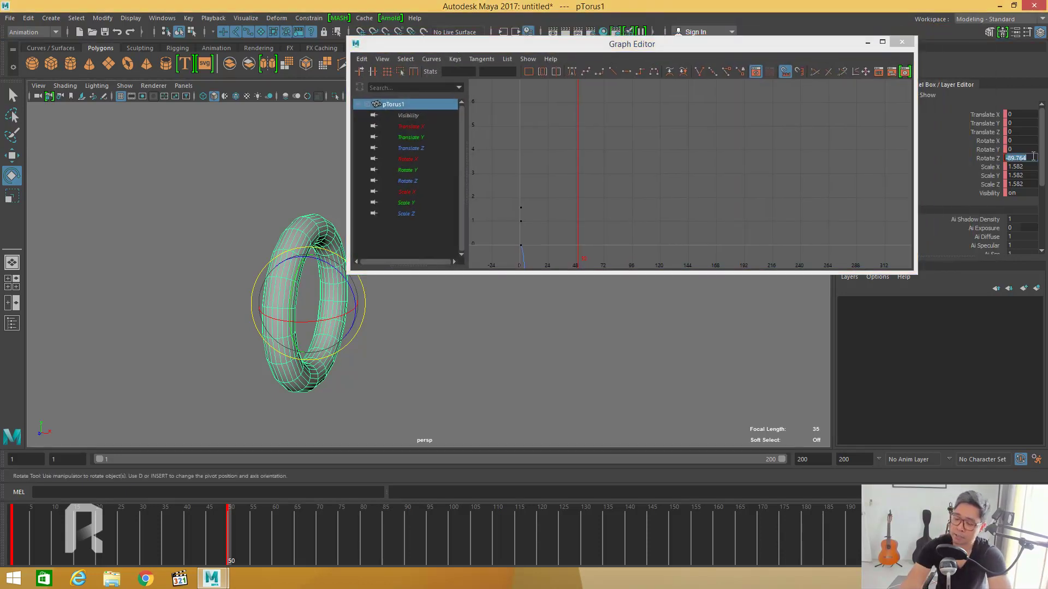
{"action": "type", "text": "360"}
{"action": "key", "text": "Return"}
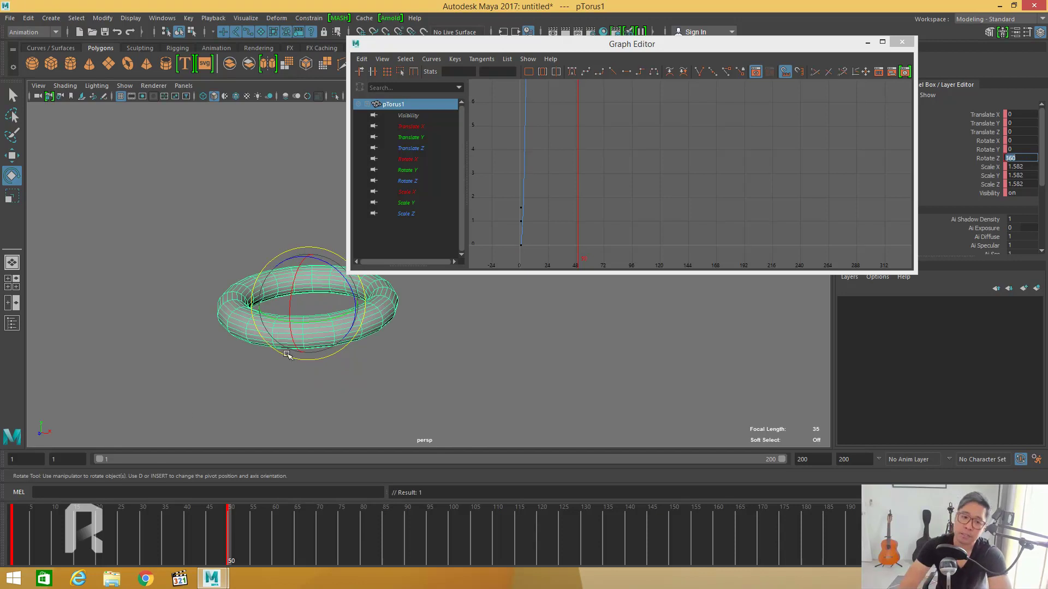
{"action": "mouse_move", "coordinate": [21, 524]}
{"action": "left_mouse_down"}
{"action": "mouse_move", "coordinate": [181, 509]}
{"action": "mouse_move", "coordinate": [231, 518]}
{"action": "left_mouse_up"}
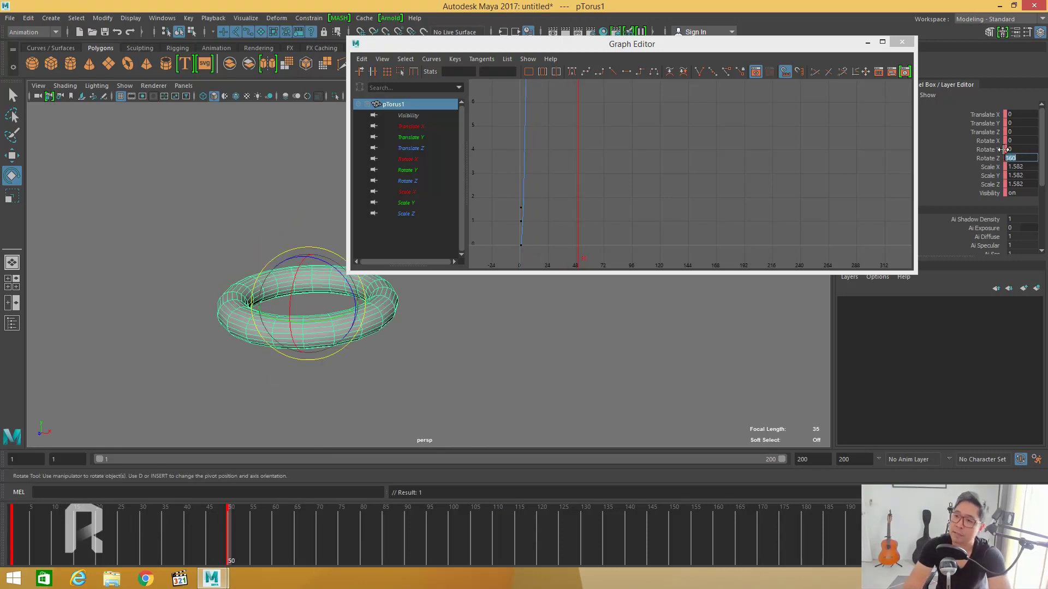
{"action": "type", "text": "-360"}
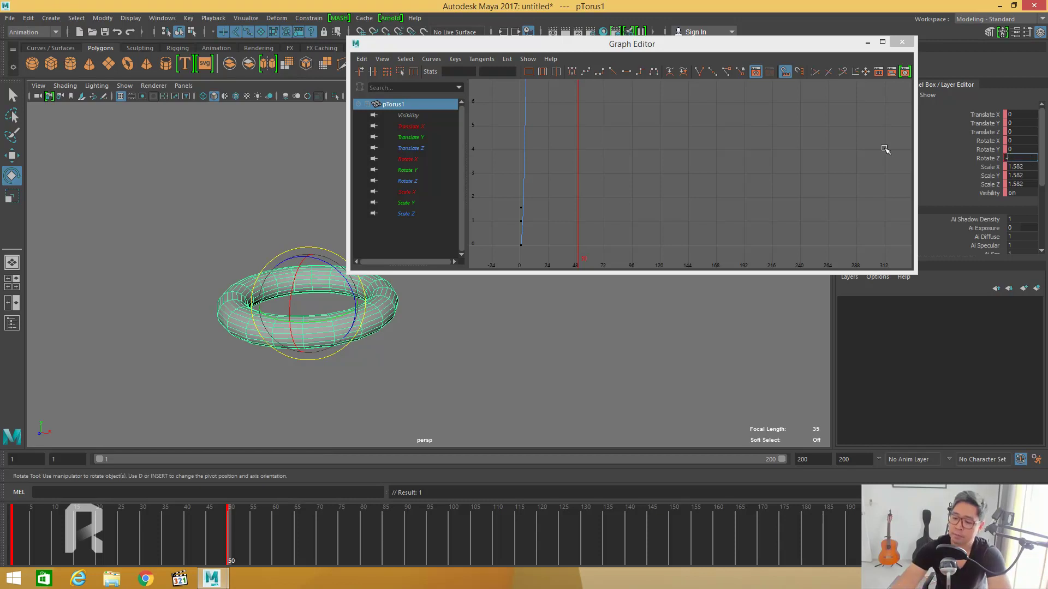
{"action": "key", "text": "Return"}
{"action": "key", "text": "f"}
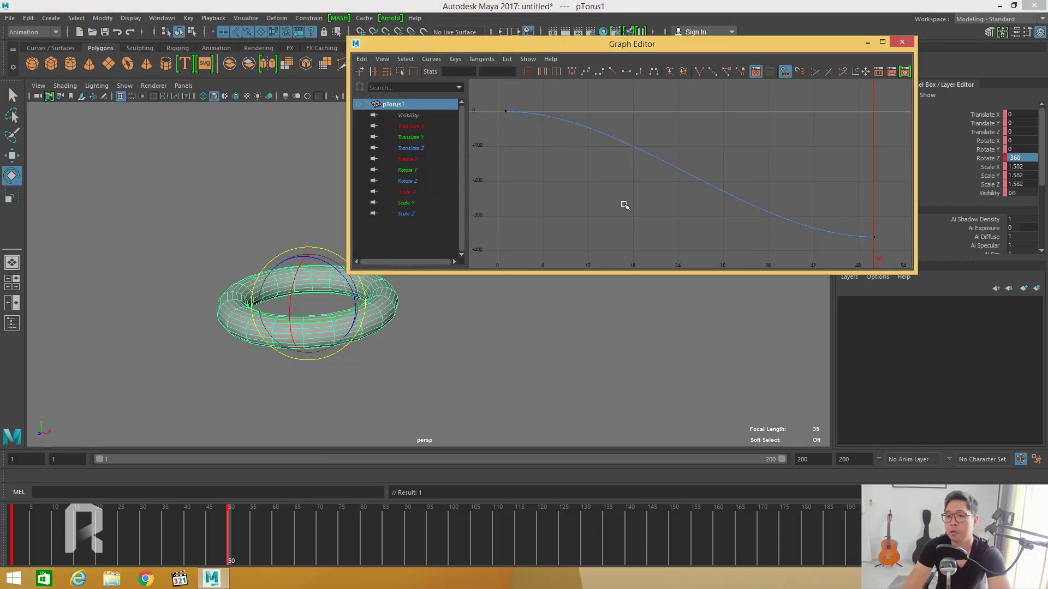
Rewind to frame 1, shorten the Graph Editor, and play the spin with Alt+V.
{"action": "left_click_drag", "start_coordinate": [186, 529], "coordinate": [13, 529]}
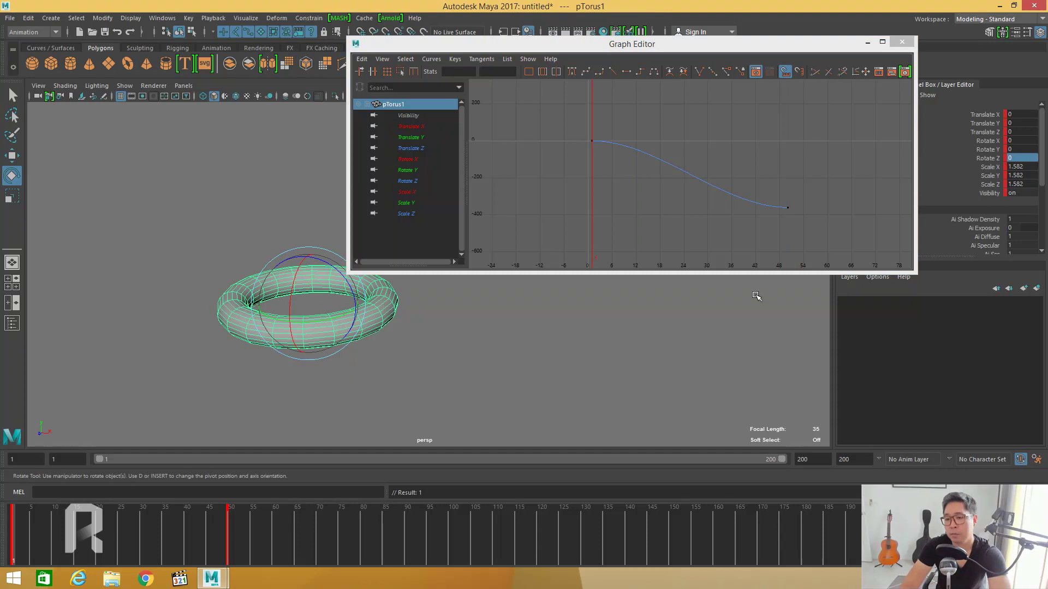
{"action": "left_click_drag", "start_coordinate": [759, 273], "coordinate": [772, 255]}
{"action": "key", "text": "alt+v"}
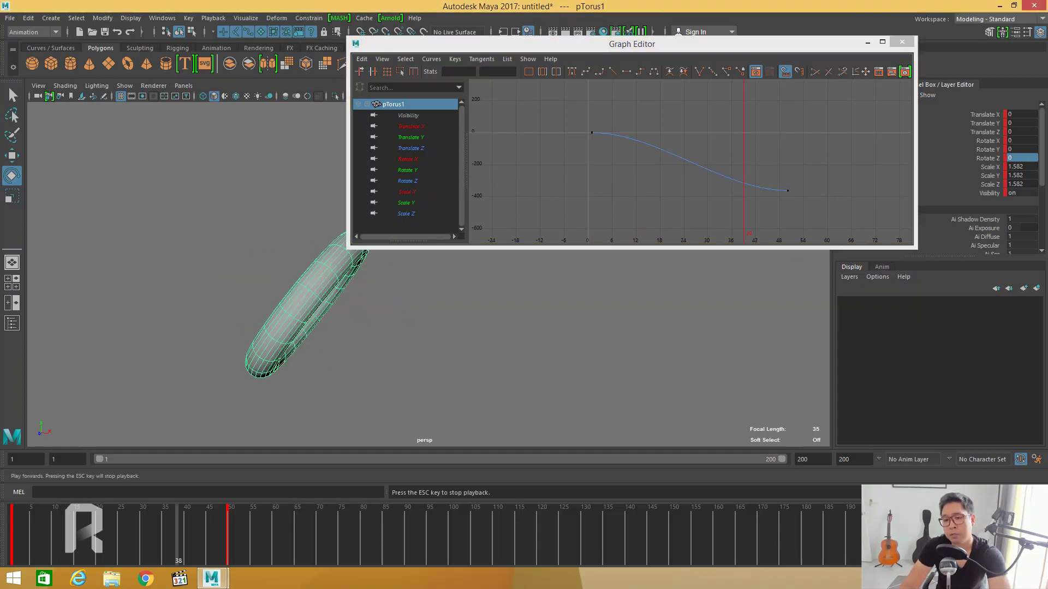
{"action": "key", "text": "Escape"}
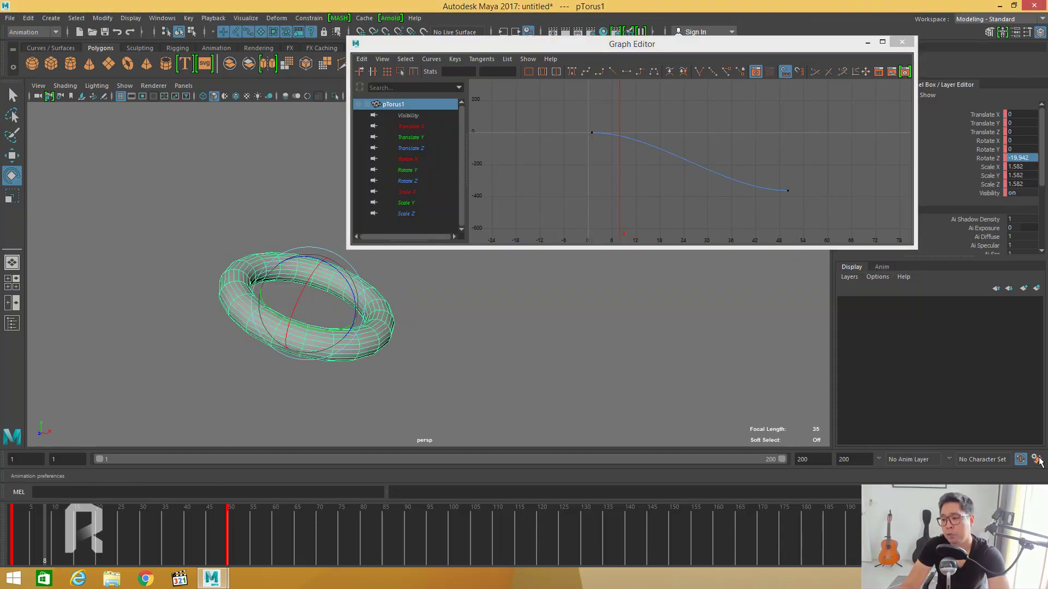
Set Playback speed to Real-time [24 fps] in Animation Preferences, save, and replay the spin.
{"action": "left_click", "coordinate": [1037, 459]}
{"action": "left_click", "coordinate": [696, 227]}
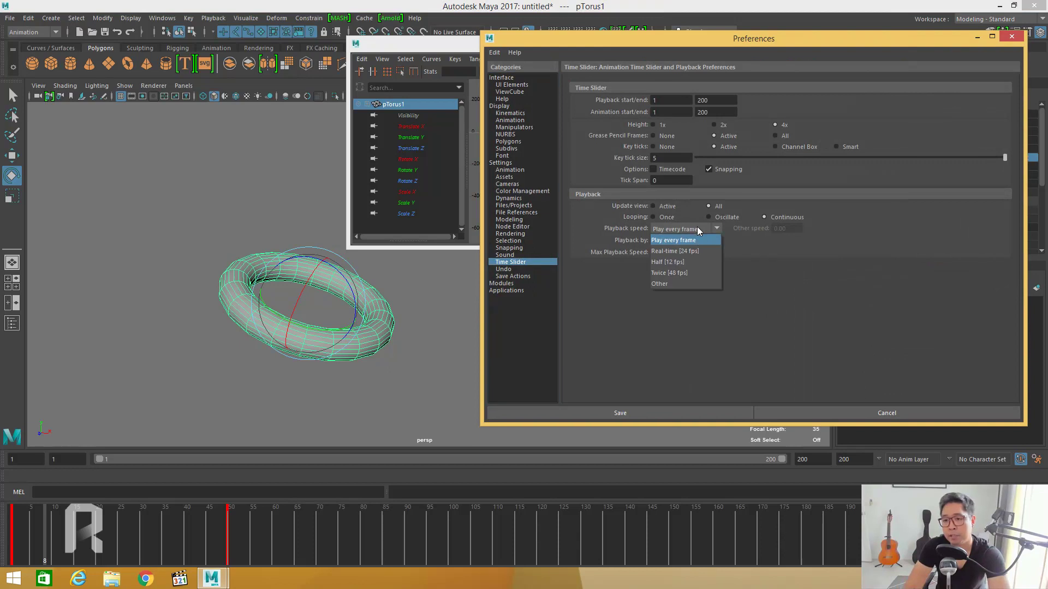
{"action": "left_click", "coordinate": [692, 249]}
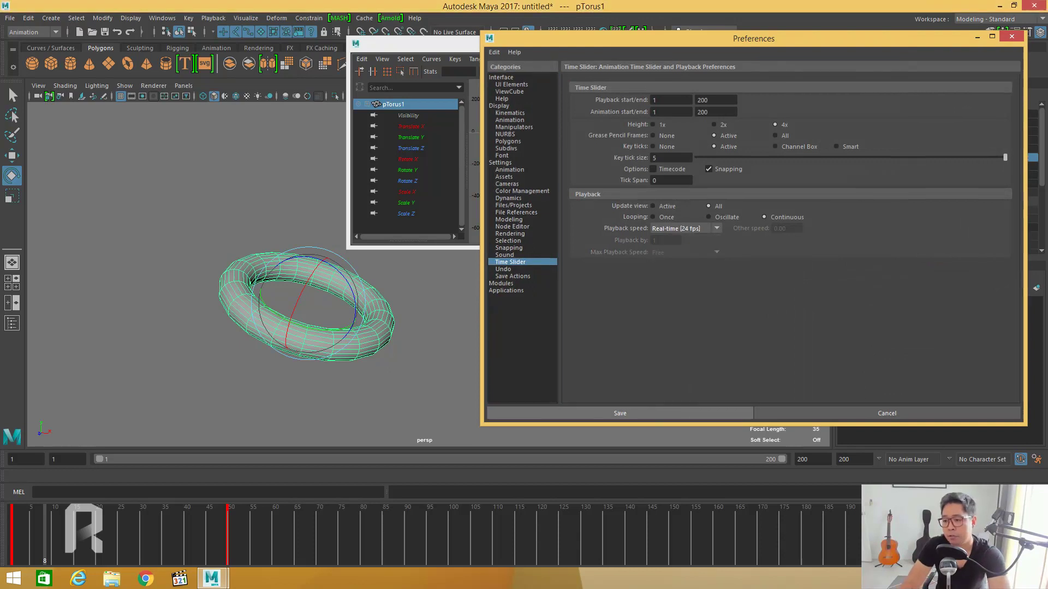
{"action": "left_click", "coordinate": [887, 413]}
{"action": "key", "text": "alt+v"}
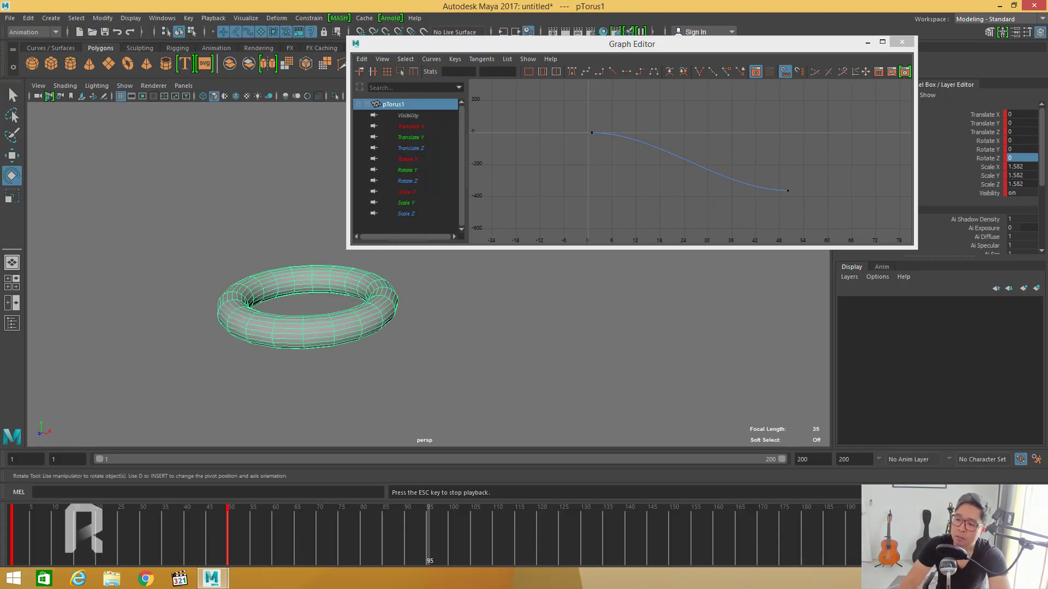
Stop playback, reselect the torus and frame its rotation curve in the Graph Editor.
{"action": "key", "text": "Escape"}
{"action": "left_click", "coordinate": [414, 358]}
{"action": "key", "text": "ctrl+z"}
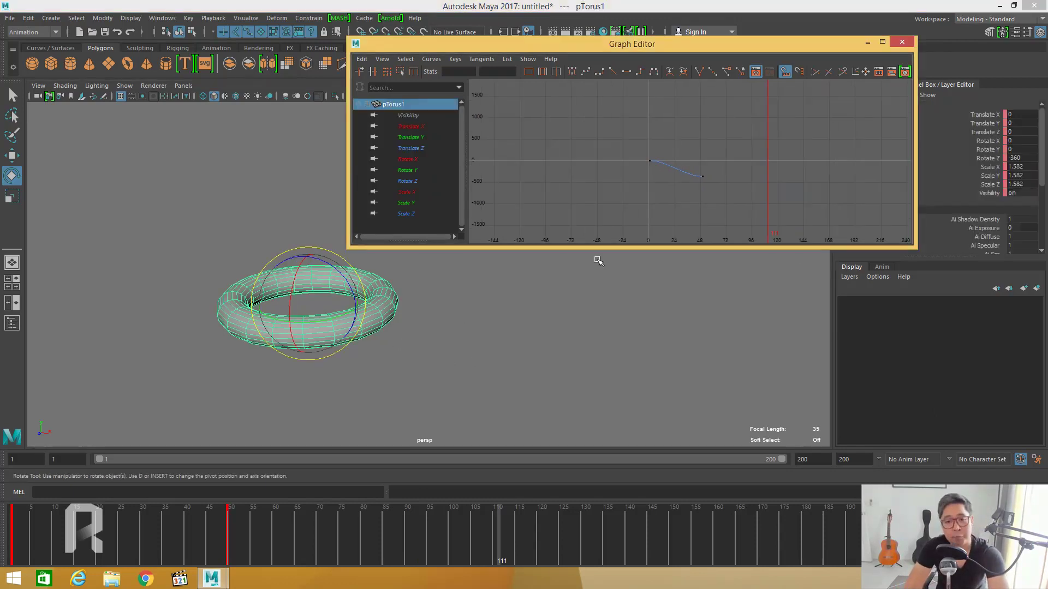
{"action": "left_click", "coordinate": [389, 335]}
{"action": "left_click", "coordinate": [371, 294]}
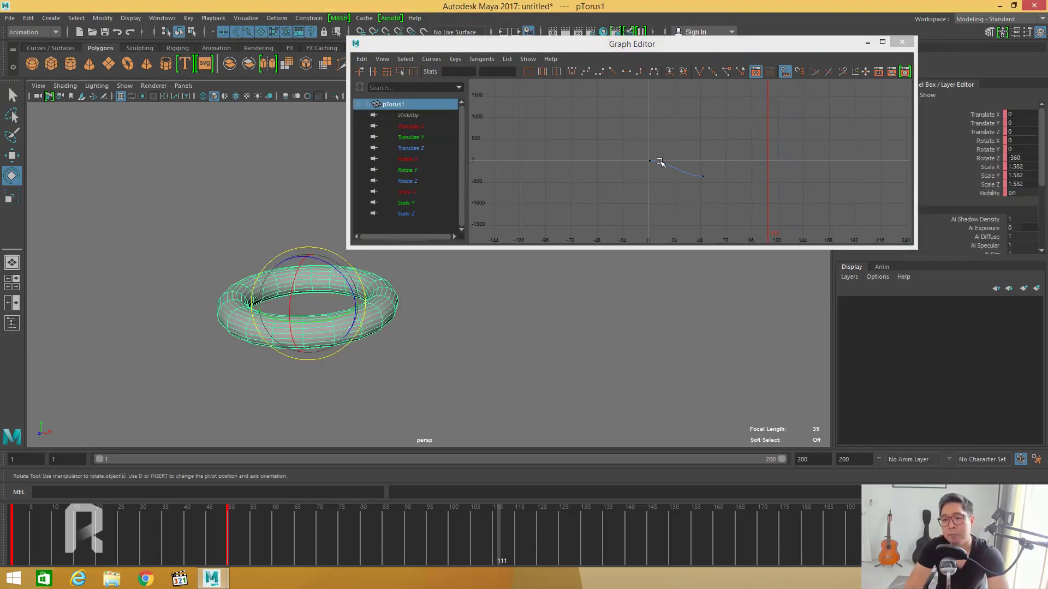
{"action": "key", "text": "f"}
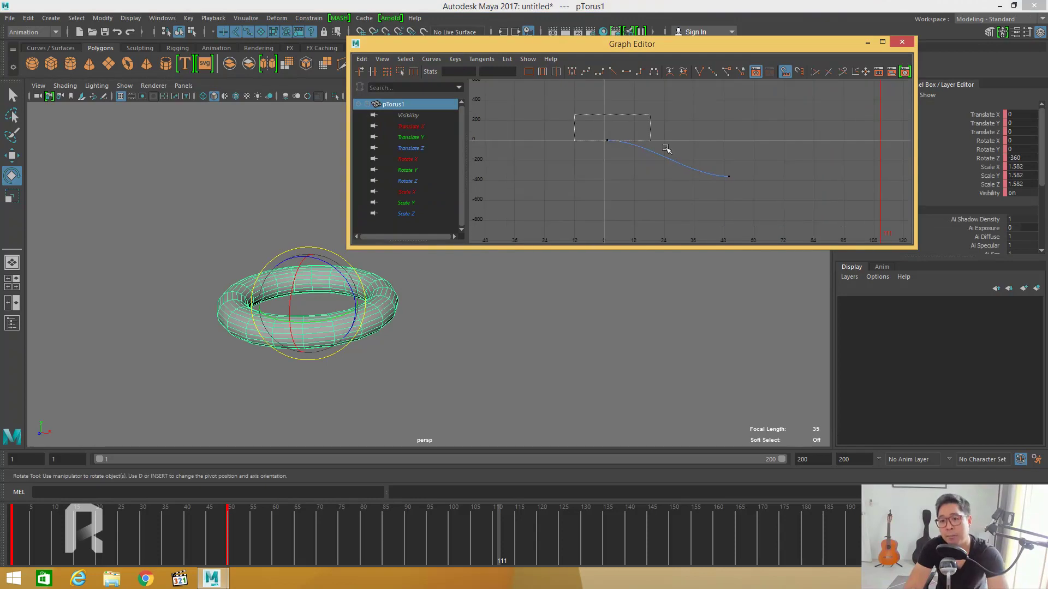
{"action": "left_click_drag", "start_coordinate": [795, 216], "coordinate": [764, 203]}
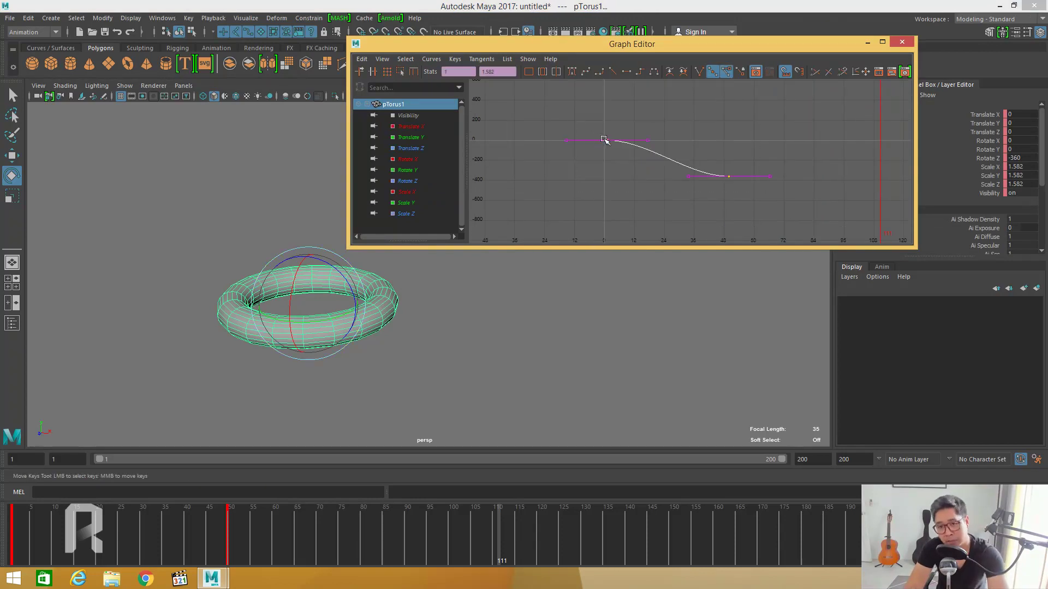
{"action": "left_click", "coordinate": [685, 166]}
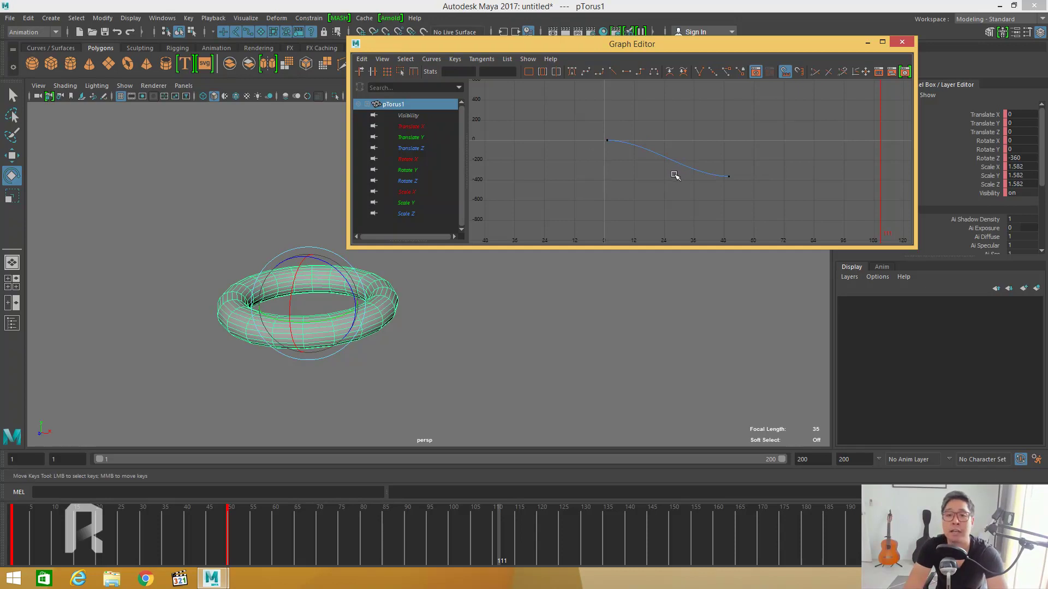
At frame 32, isolate the Rotate Z channel and marquee-select both of its keys.
{"action": "left_click_drag", "start_coordinate": [18, 529], "coordinate": [153, 525]}
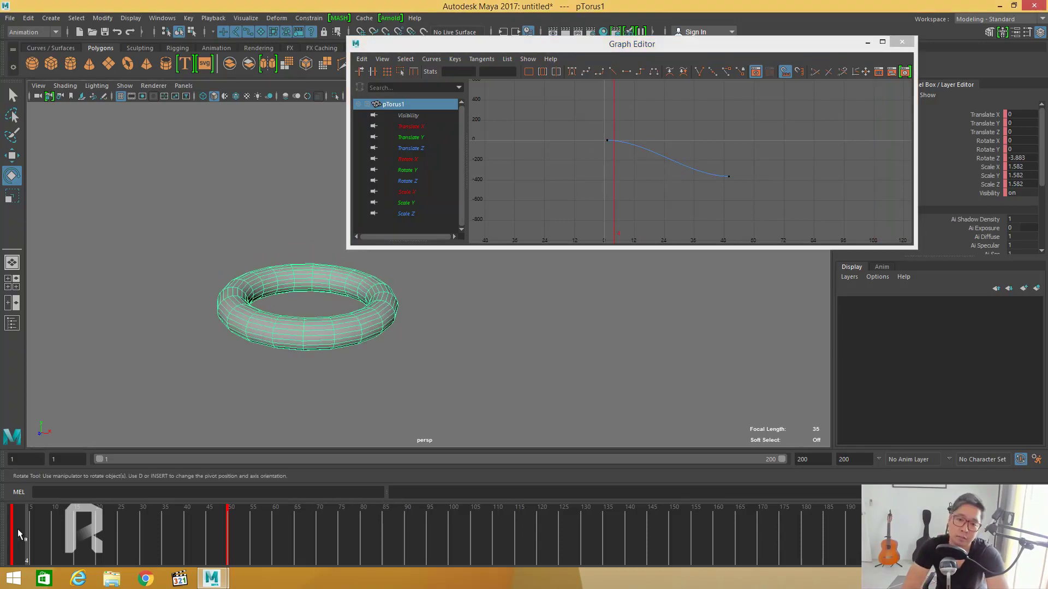
{"action": "left_click", "coordinate": [415, 181]}
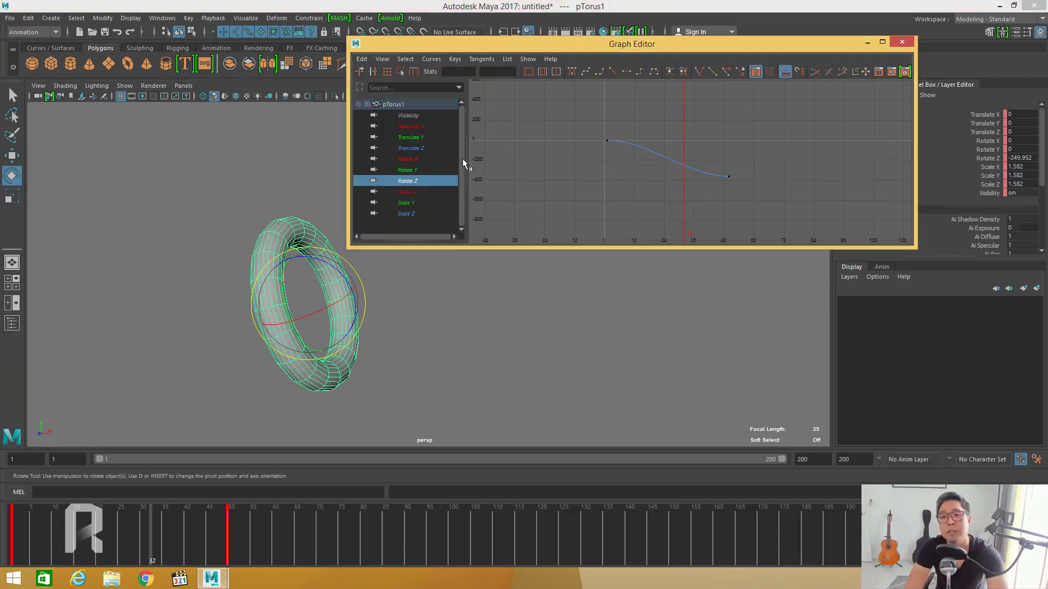
{"action": "left_click", "coordinate": [427, 158]}
{"action": "left_click", "coordinate": [424, 181]}
{"action": "left_click", "coordinate": [421, 203]}
{"action": "left_click", "coordinate": [420, 170]}
{"action": "left_click", "coordinate": [420, 148]}
{"action": "left_click", "coordinate": [421, 180]}
{"action": "left_click", "coordinate": [422, 202]}
{"action": "left_click", "coordinate": [418, 181]}
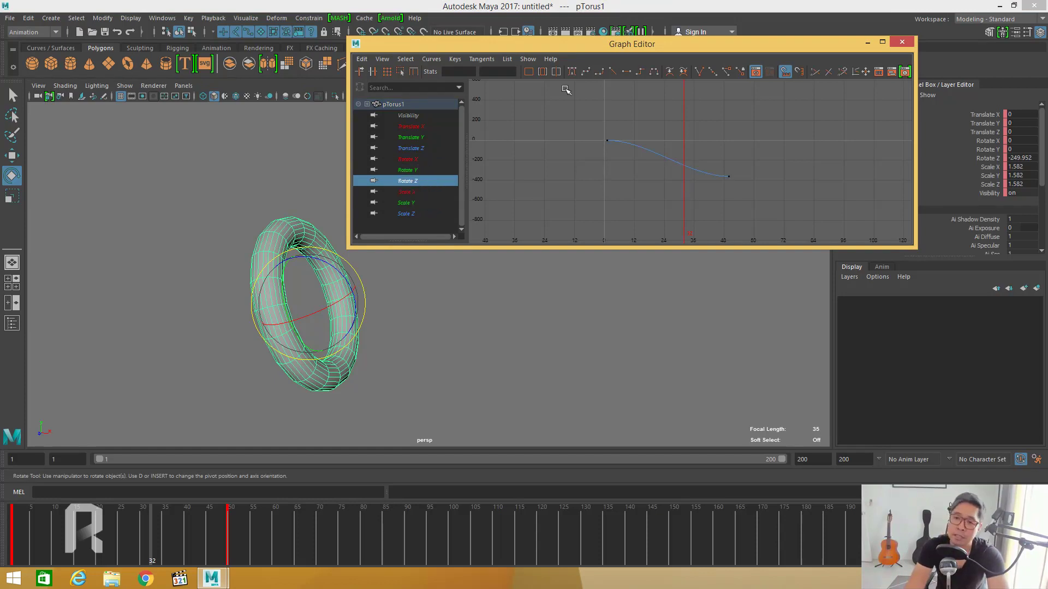
{"action": "left_click_drag", "start_coordinate": [744, 191], "coordinate": [835, 243]}
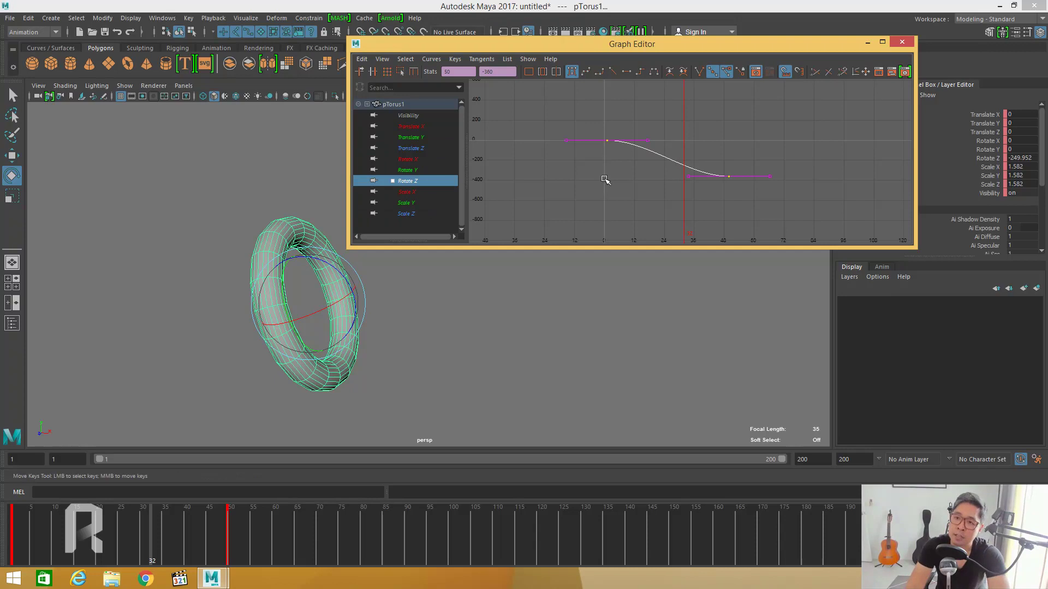
Move the Graph Editor to the top left, stretch it wide and short, and open Curves.
{"action": "left_click_drag", "start_coordinate": [540, 45], "coordinate": [254, 29]}
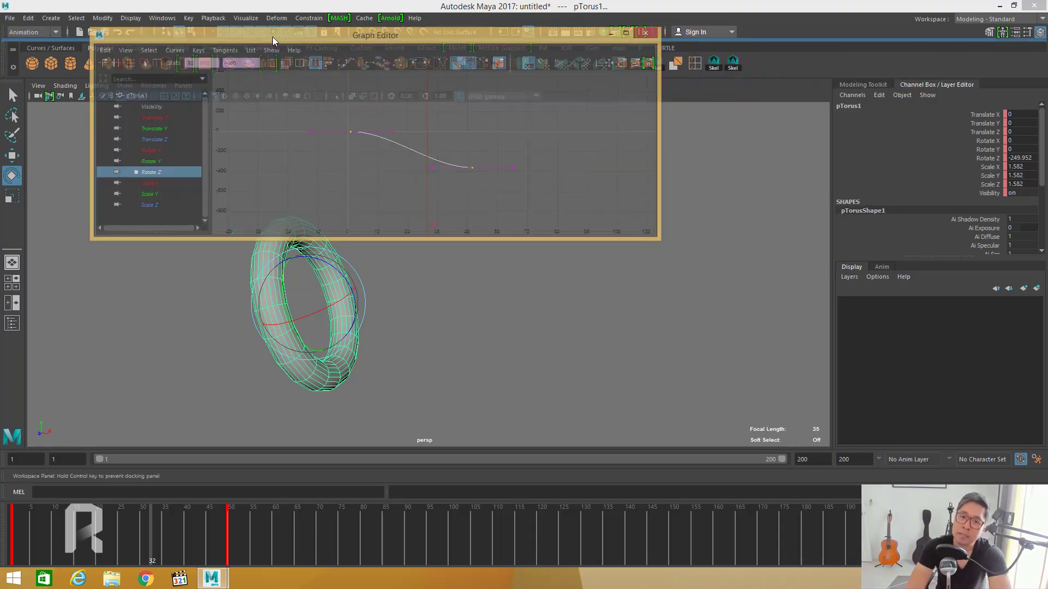
{"action": "mouse_move", "coordinate": [629, 233]}
{"action": "left_mouse_down"}
{"action": "mouse_move", "coordinate": [1020, 194]}
{"action": "mouse_move", "coordinate": [1029, 217]}
{"action": "left_mouse_up"}
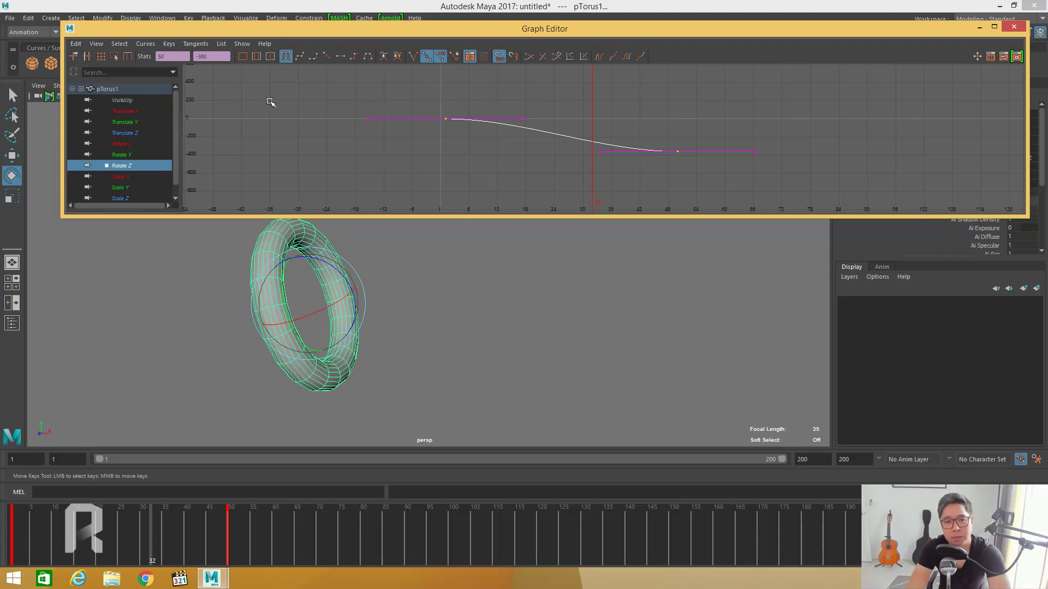
{"action": "left_click", "coordinate": [146, 44]}
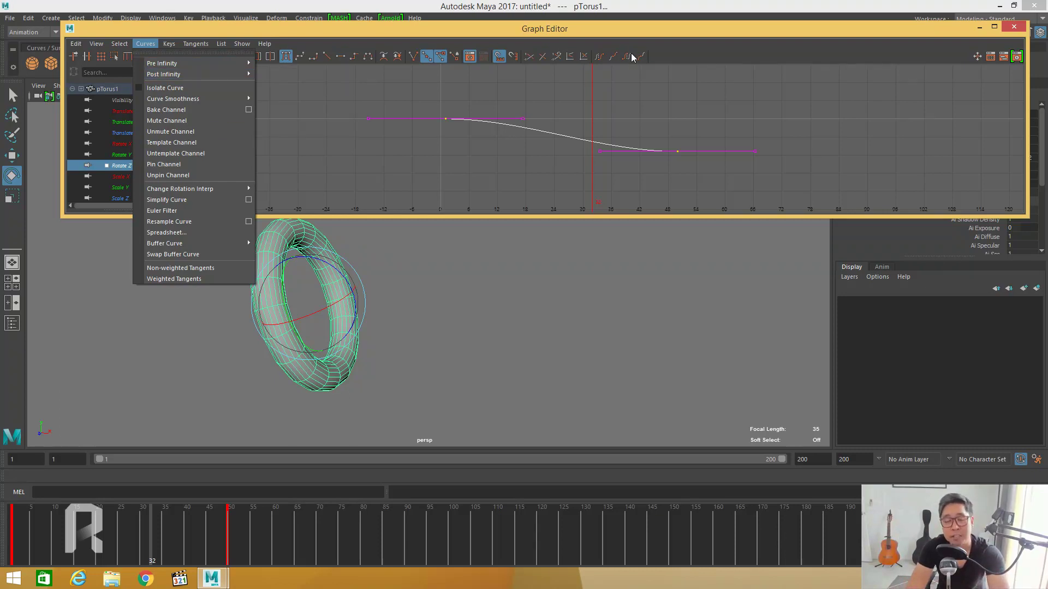
{"action": "mouse_move", "coordinate": [162, 64]}
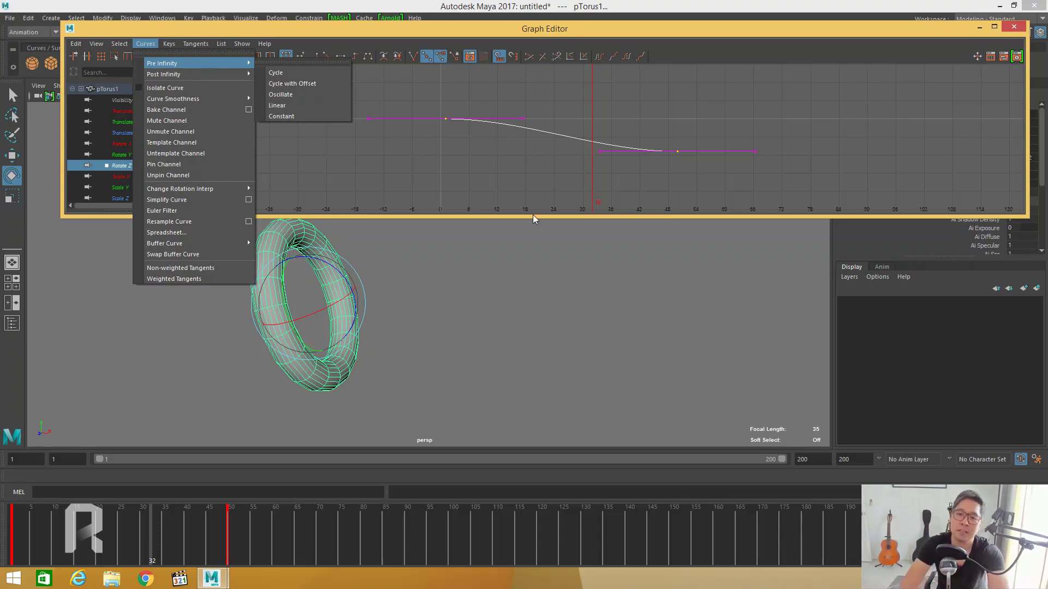
Set Rotate Z's Pre Infinity to Cycle, zoom the graph out, and scrub to verify.
{"action": "scroll", "coordinate": [602, 145], "scroll_direction": "down", "scroll_amount": 5}
{"action": "right_click_drag", "start_coordinate": [602, 144], "coordinate": [556, 151], "text": "alt"}
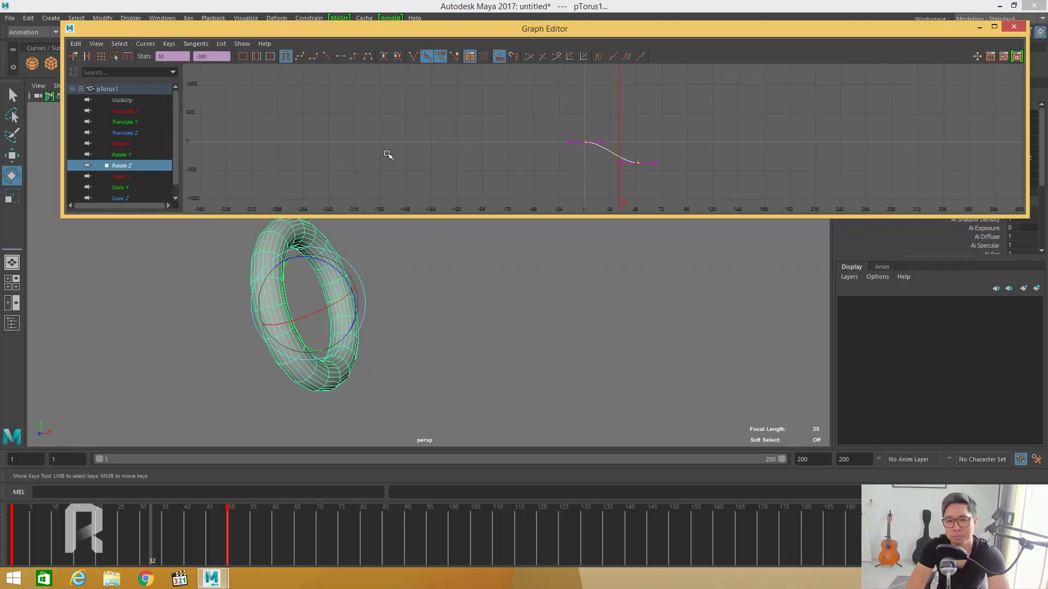
{"action": "right_click_drag", "start_coordinate": [584, 146], "coordinate": [549, 141], "text": "alt"}
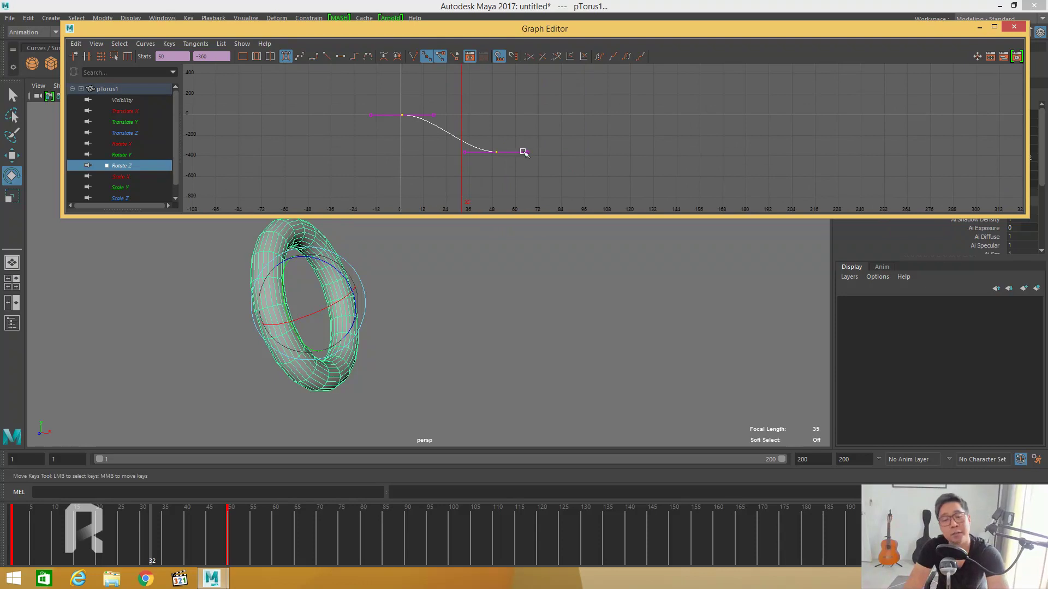
{"action": "left_click", "coordinate": [153, 43]}
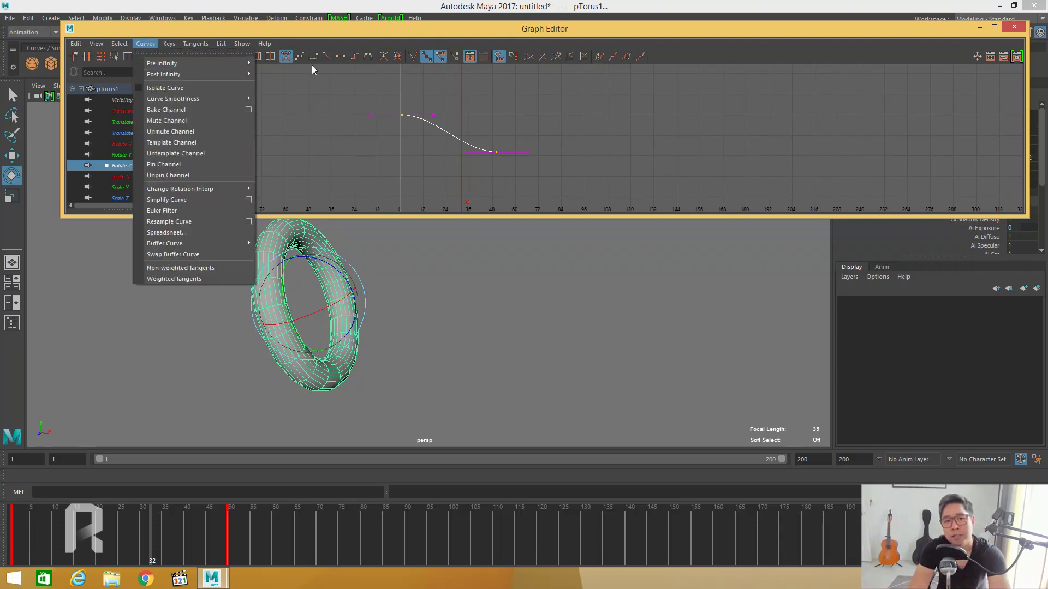
{"action": "left_click", "coordinate": [275, 72]}
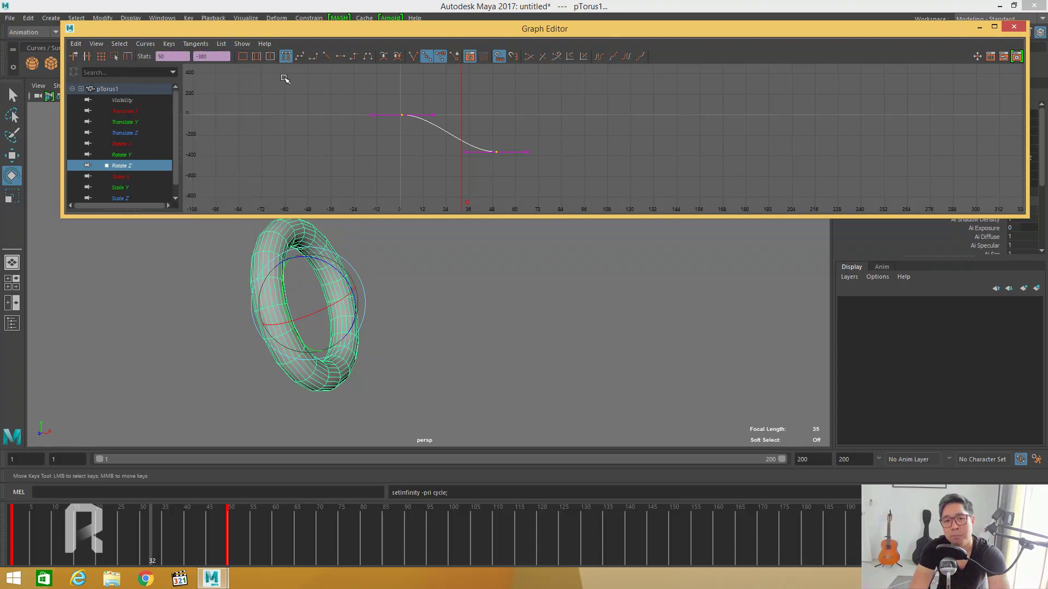
{"action": "right_click_drag", "start_coordinate": [461, 129], "coordinate": [243, 402], "text": "alt"}
{"action": "mouse_move", "coordinate": [93, 538]}
{"action": "left_mouse_down"}
{"action": "mouse_move", "coordinate": [382, 533]}
{"action": "mouse_move", "coordinate": [12, 546]}
{"action": "left_mouse_up"}
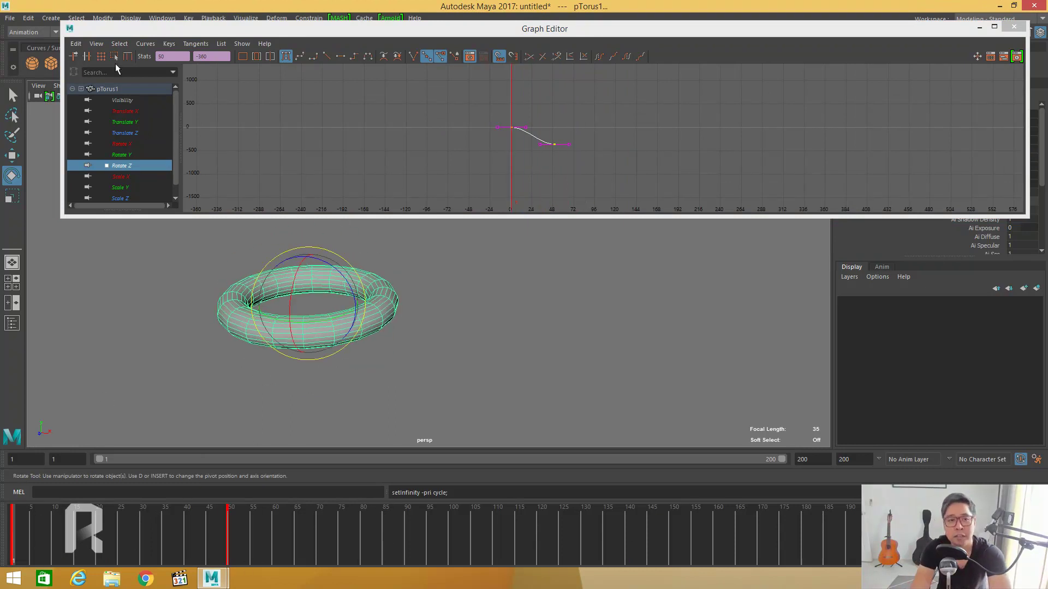
Turn on the Graph Editor's infinity display so the Rotate Z curve's repeating cycles show.
{"action": "left_click", "coordinate": [96, 44]}
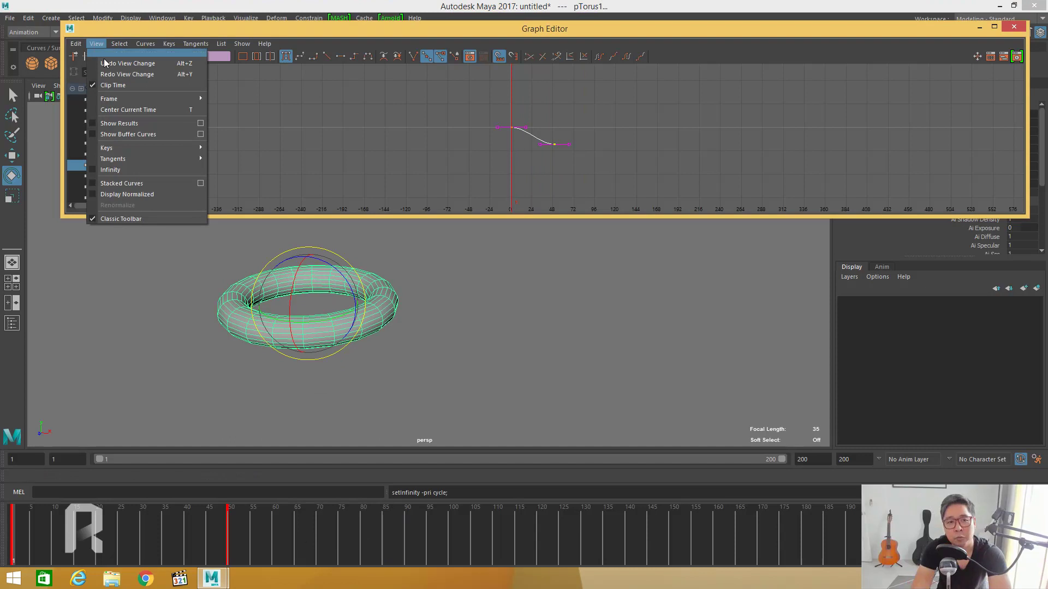
{"action": "left_click", "coordinate": [125, 169]}
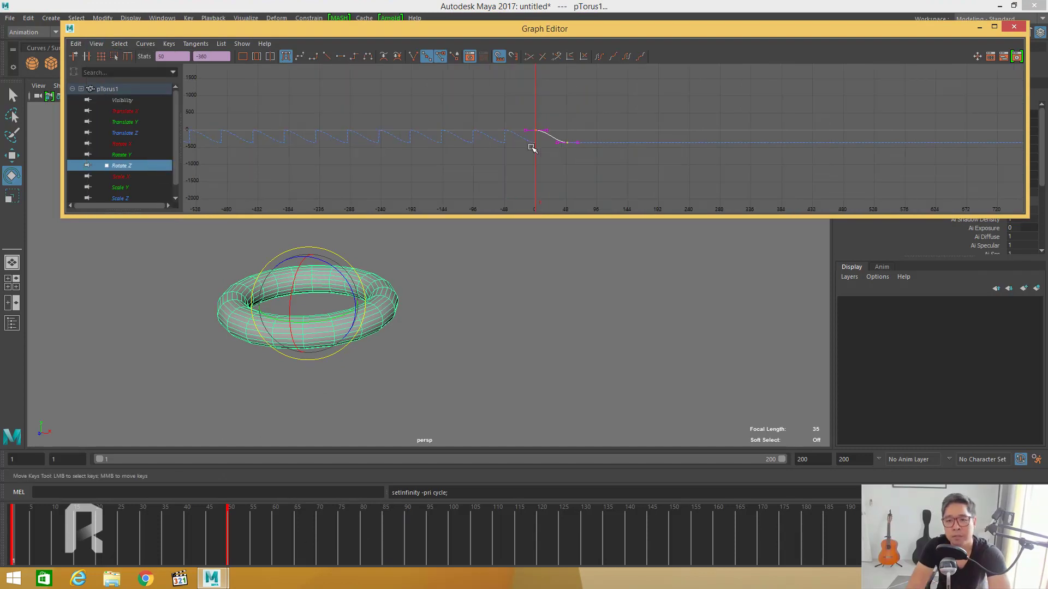
{"action": "scroll", "coordinate": [562, 150], "scroll_direction": "up", "scroll_amount": 2}
{"action": "scroll", "coordinate": [567, 152], "scroll_direction": "up", "scroll_amount": 1}
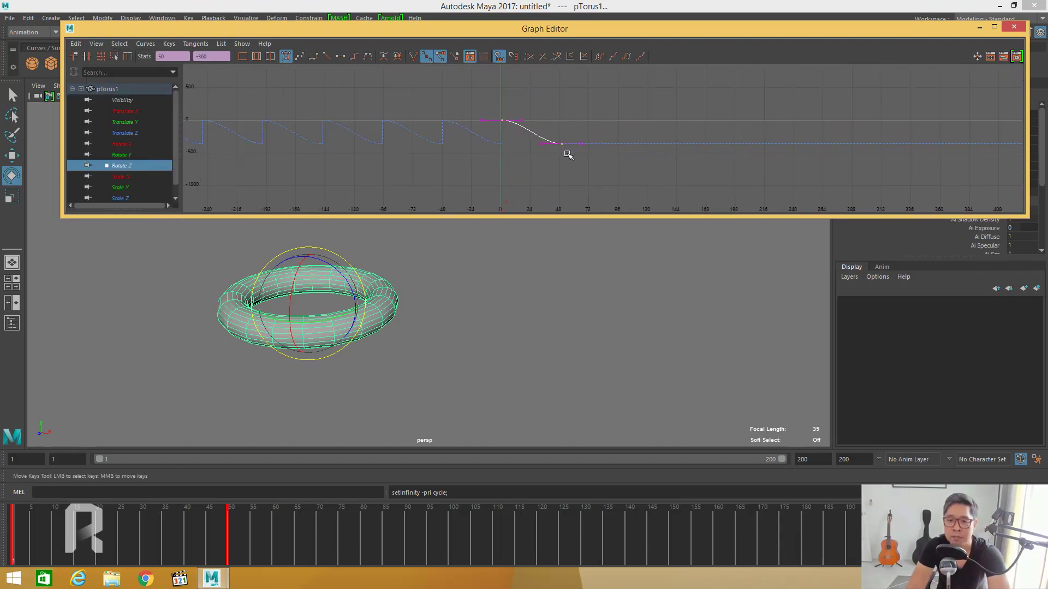
Pan along the repeating Rotate Z cycles and bring up the Post Infinity options.
{"action": "middle_click_drag", "start_coordinate": [565, 155], "coordinate": [680, 153], "text": "alt"}
{"action": "scroll", "coordinate": [589, 154], "scroll_direction": "down", "scroll_amount": 2}
{"action": "scroll", "coordinate": [649, 159], "scroll_direction": "up", "scroll_amount": 1}
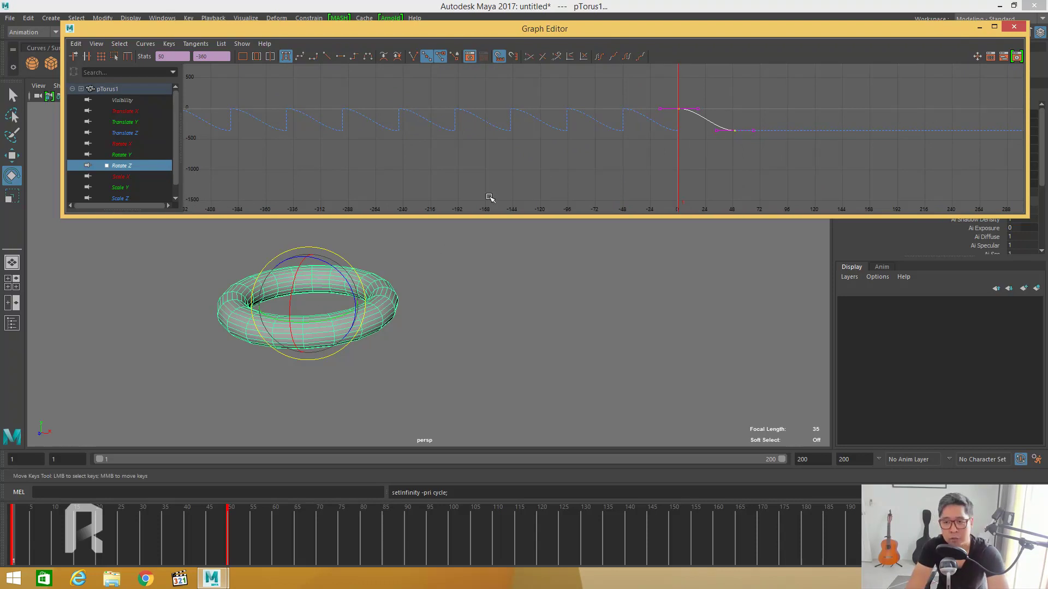
{"action": "middle_click_drag", "start_coordinate": [550, 157], "coordinate": [416, 154], "text": "alt"}
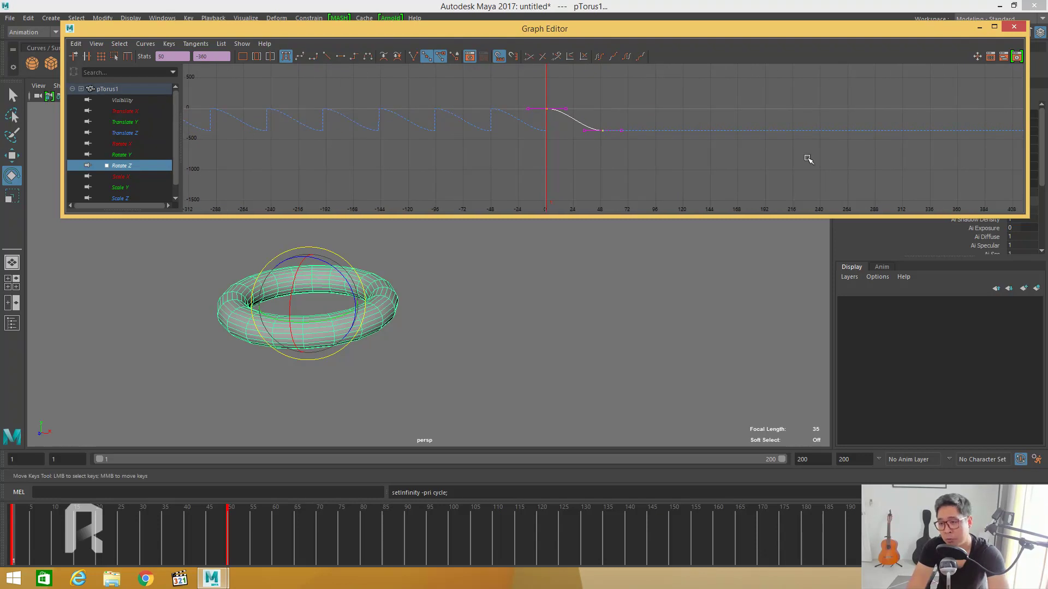
{"action": "middle_click_drag", "start_coordinate": [690, 153], "coordinate": [648, 144], "text": "alt"}
{"action": "left_click", "coordinate": [146, 44]}
{"action": "mouse_move", "coordinate": [164, 74]}
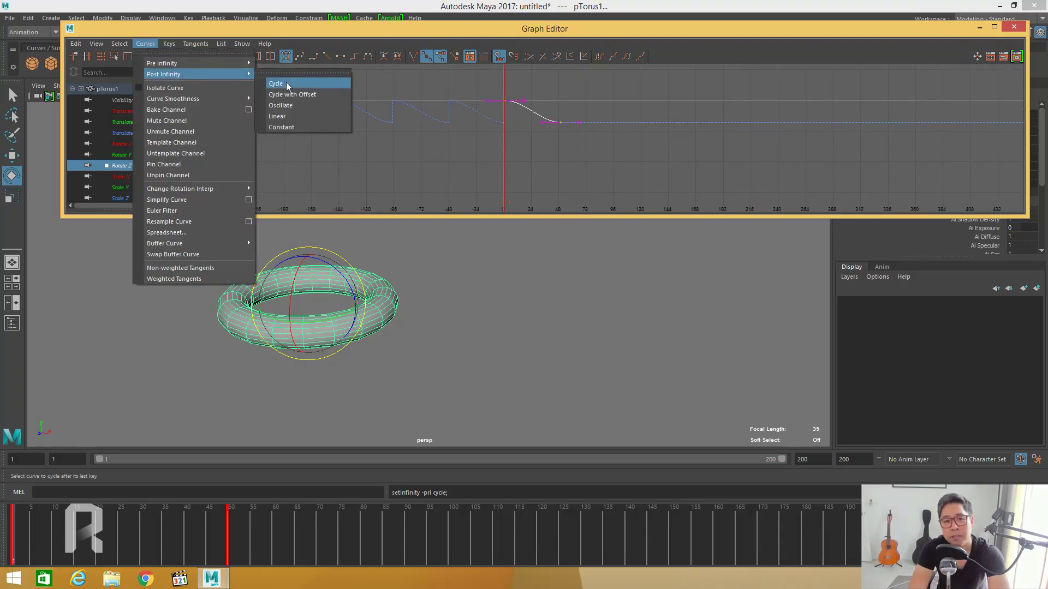
Set Rotate Z Post Infinity to Cycle, check the repeats after frame 50, and play the torus spin.
{"action": "left_click", "coordinate": [287, 84]}
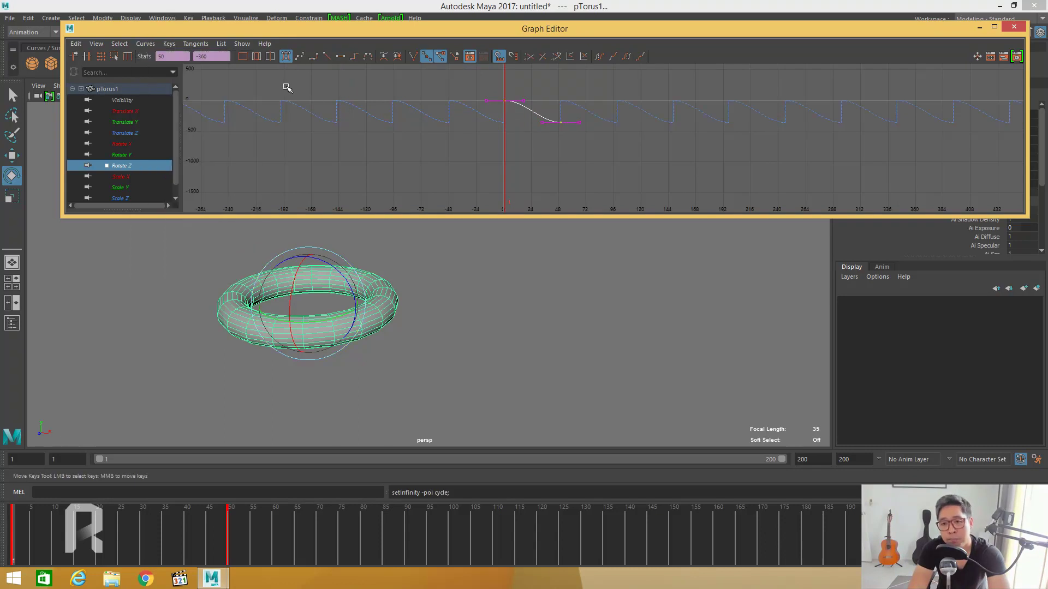
{"action": "mouse_move", "coordinate": [632, 150]}
{"action": "middle_mouse_down", "text": "alt"}
{"action": "mouse_move", "coordinate": [592, 168]}
{"action": "mouse_move", "coordinate": [477, 147]}
{"action": "middle_mouse_up", "text": "alt"}
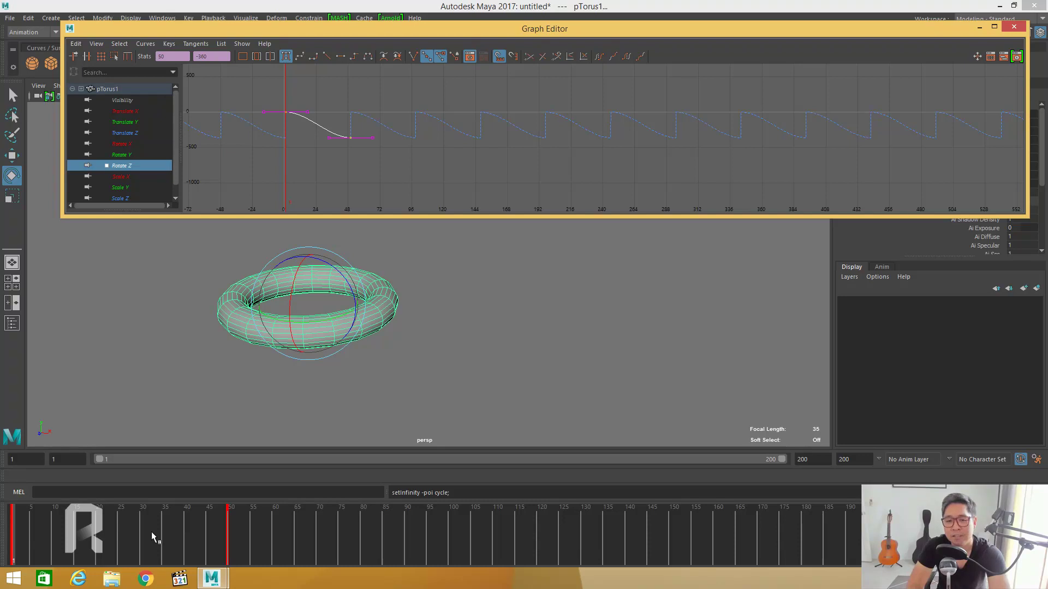
{"action": "key", "text": "alt+v"}
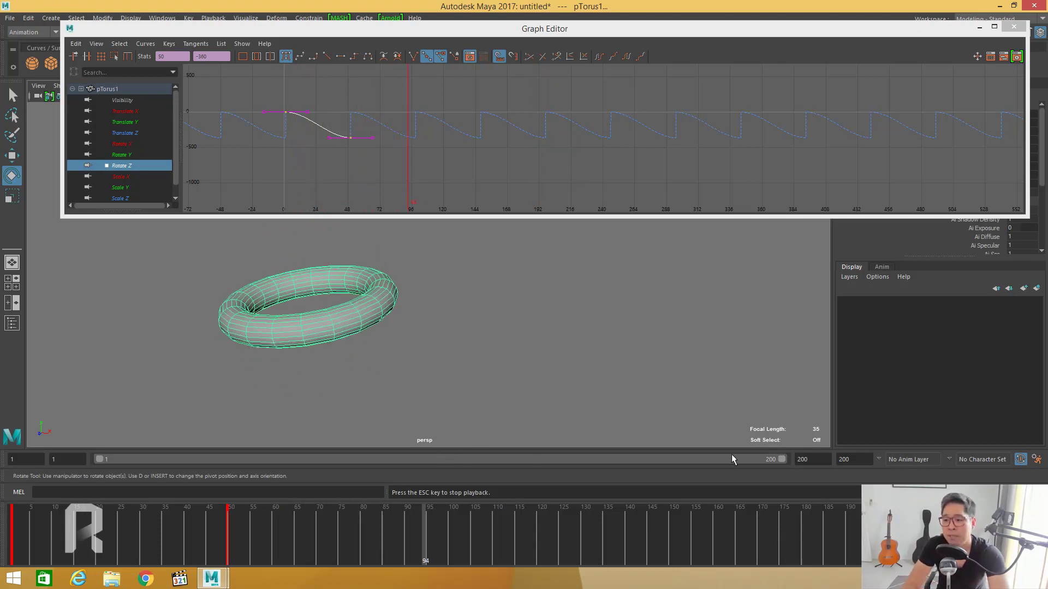
Stop playback and return the current time to frame 1.
{"action": "key", "text": "Escape"}
{"action": "left_click_drag", "start_coordinate": [237, 519], "coordinate": [76, 510]}
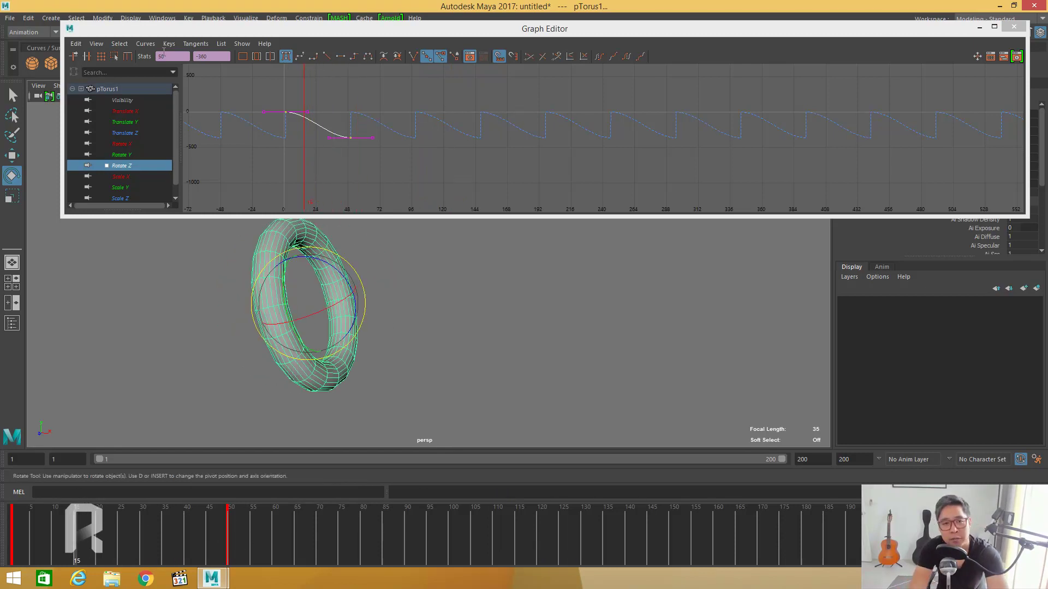
{"action": "left_click", "coordinate": [145, 44]}
{"action": "mouse_move", "coordinate": [164, 74]}
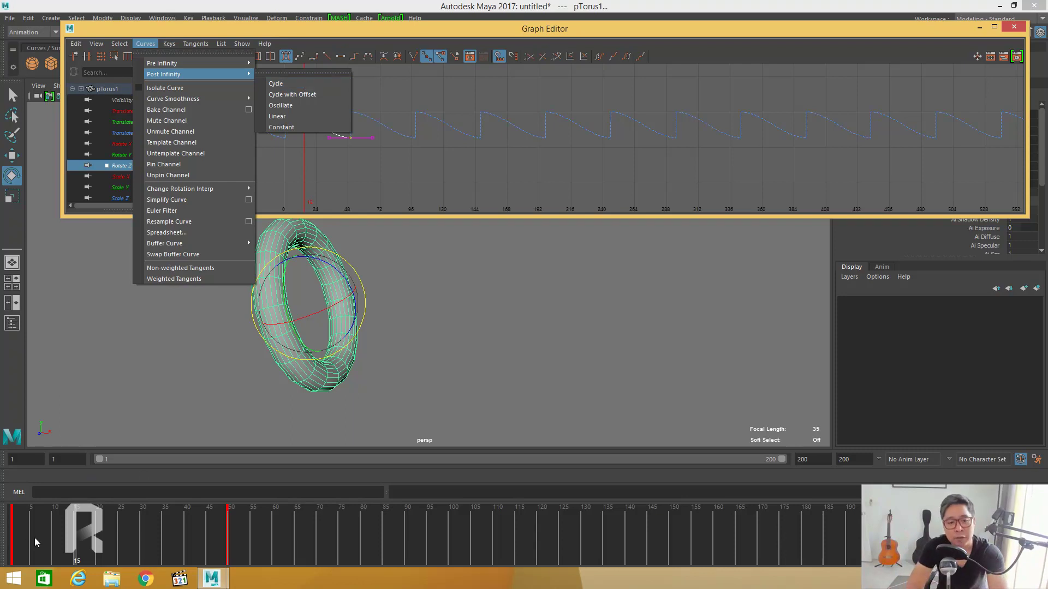
{"action": "left_click", "coordinate": [35, 538]}
{"action": "mouse_move", "coordinate": [51, 522]}
{"action": "left_mouse_down"}
{"action": "mouse_move", "coordinate": [12, 529]}
{"action": "mouse_move", "coordinate": [227, 529]}
{"action": "mouse_move", "coordinate": [11, 524]}
{"action": "left_mouse_up"}
Select the frame 1 Rotate Z key, scrub to frame 48, and reopen the Post Infinity options.
{"action": "left_click_drag", "start_coordinate": [269, 101], "coordinate": [346, 153]}
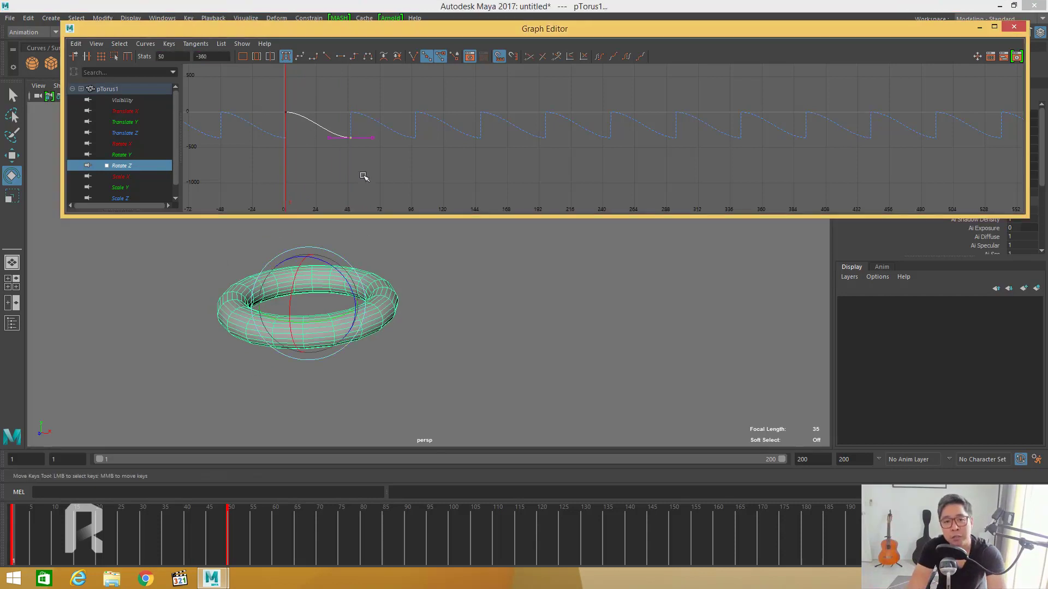
{"action": "left_click_drag", "start_coordinate": [214, 532], "coordinate": [228, 531]}
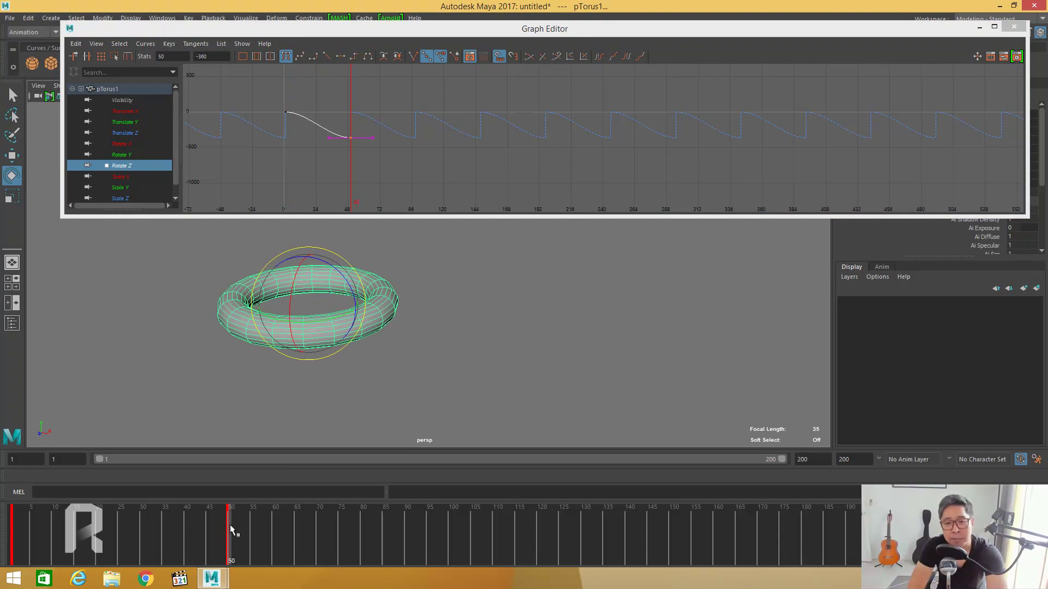
{"action": "left_click_drag", "start_coordinate": [230, 526], "coordinate": [5, 525]}
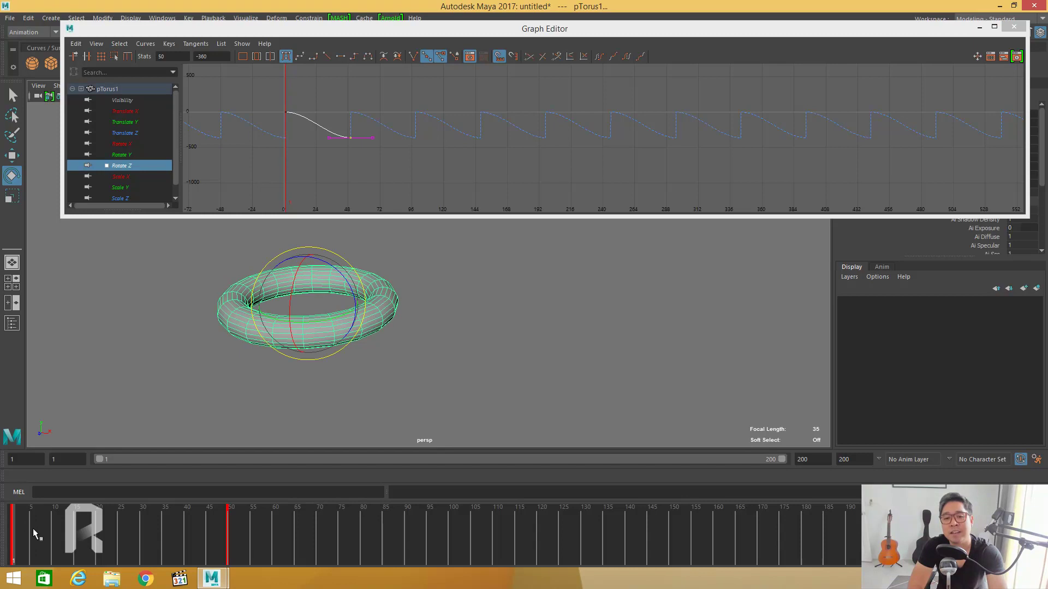
{"action": "left_click_drag", "start_coordinate": [77, 530], "coordinate": [223, 537]}
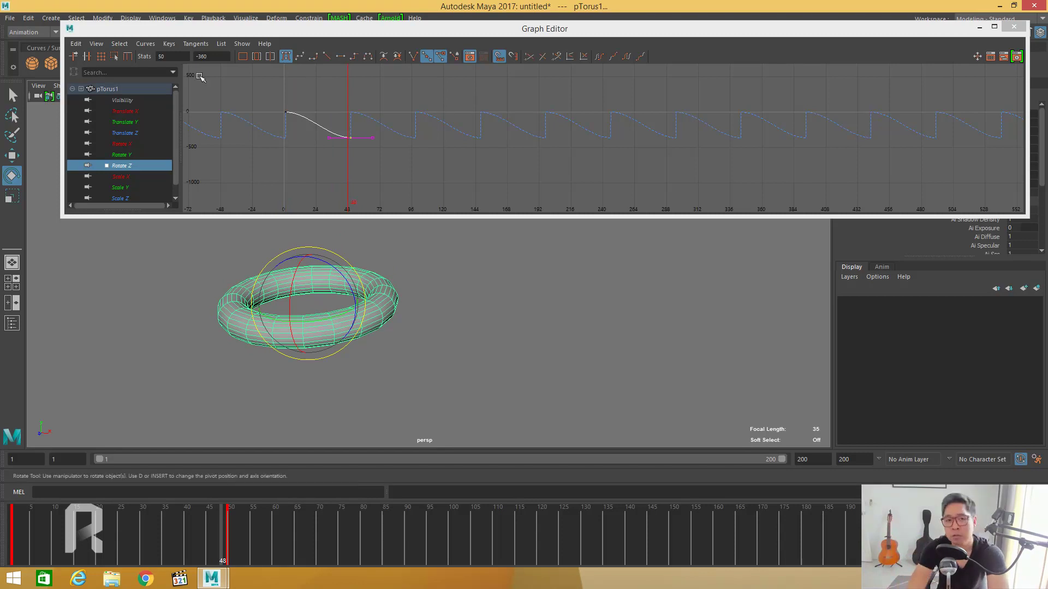
{"action": "left_click", "coordinate": [145, 44]}
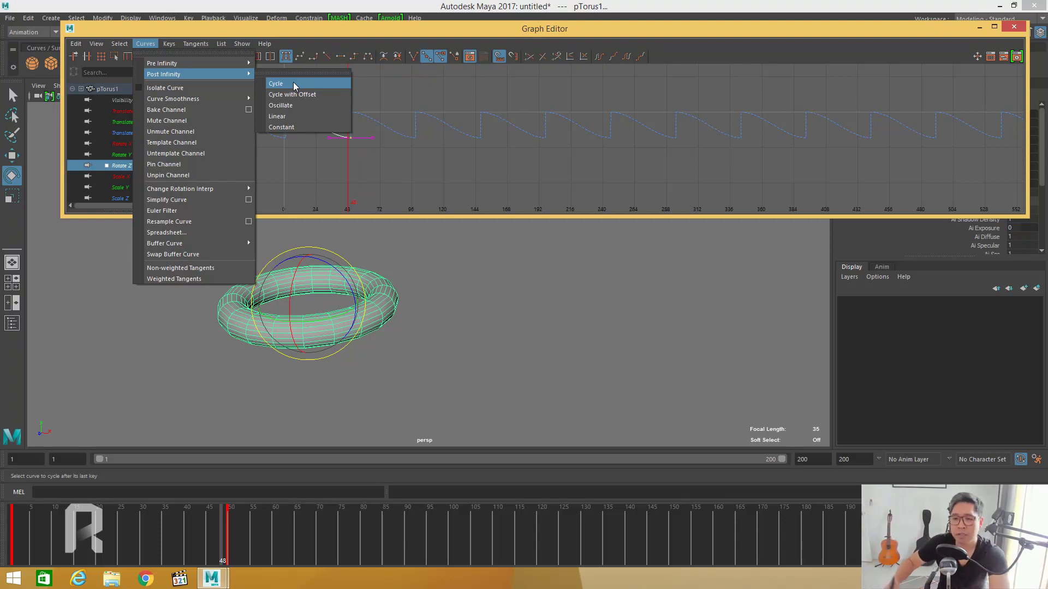
Keep Rotate Z Post Infinity on Cycle and check the torus pose at frames 50 and 1.
{"action": "left_click", "coordinate": [293, 82]}
{"action": "left_click", "coordinate": [231, 524]}
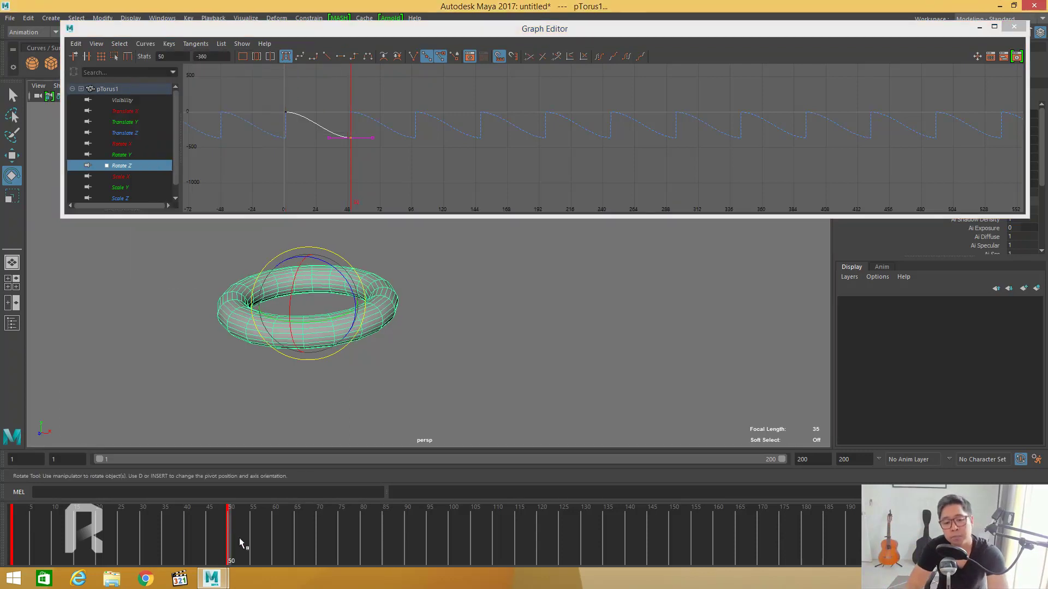
{"action": "left_click", "coordinate": [16, 521]}
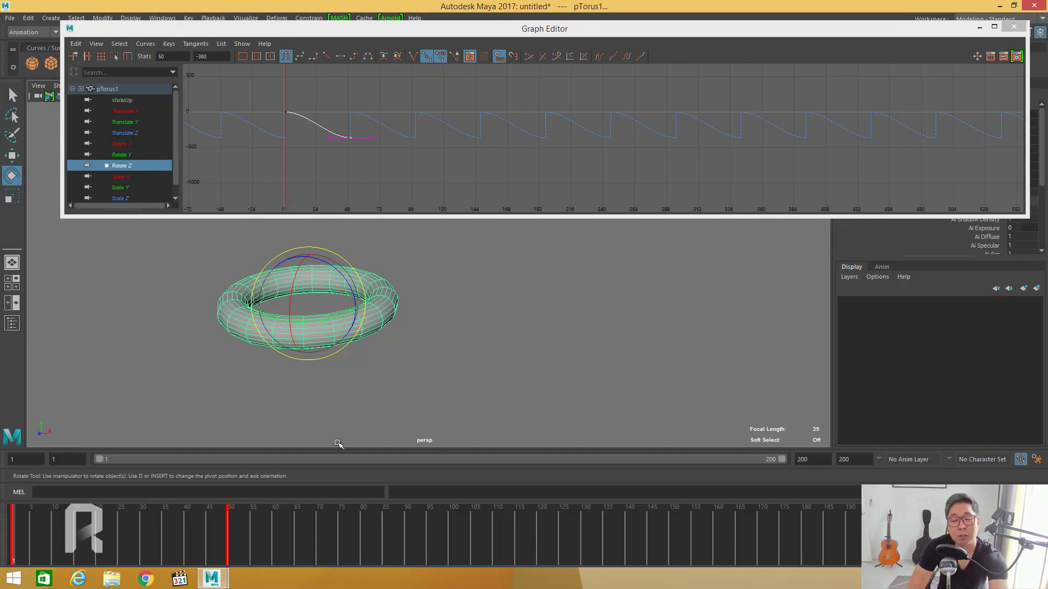
{"action": "key", "text": "period"}
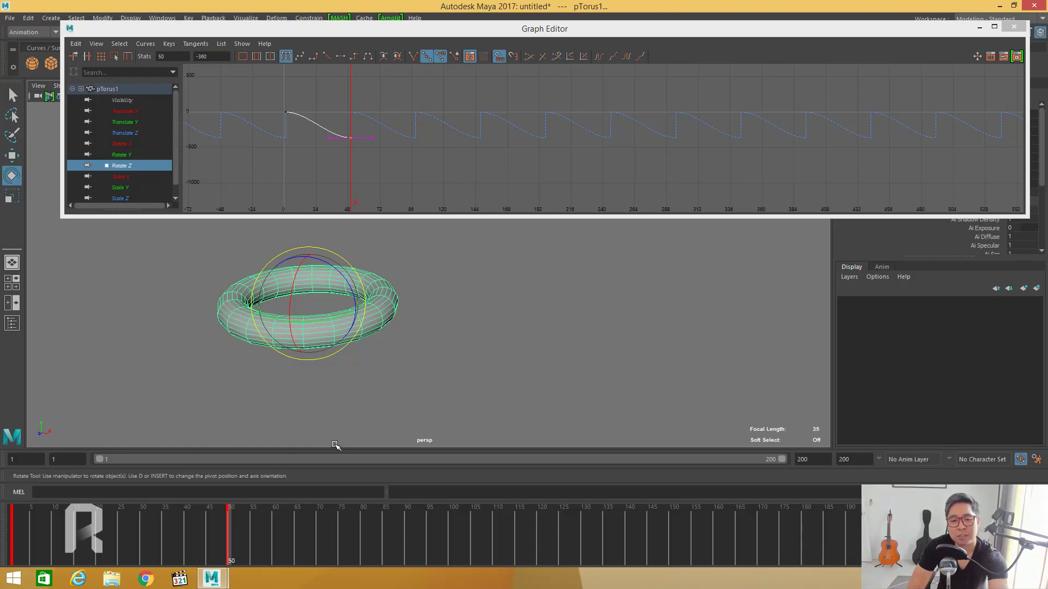
{"action": "left_click_drag", "start_coordinate": [207, 523], "coordinate": [233, 527]}
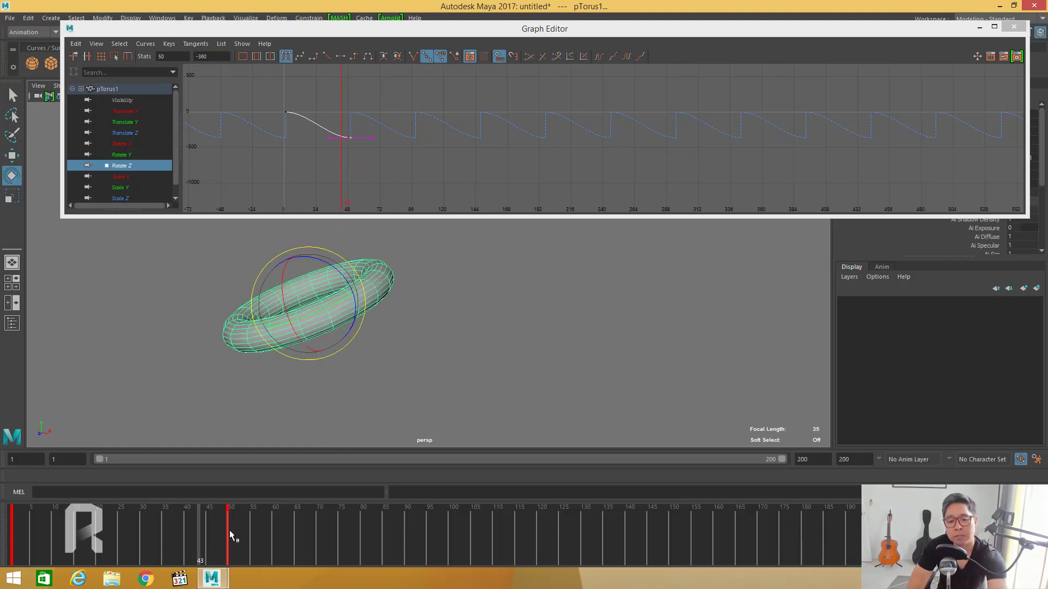
Step between the keys at frames 1 and 50 with comma and period, ending on frame 1.
{"action": "key", "text": "alt+shift+v"}
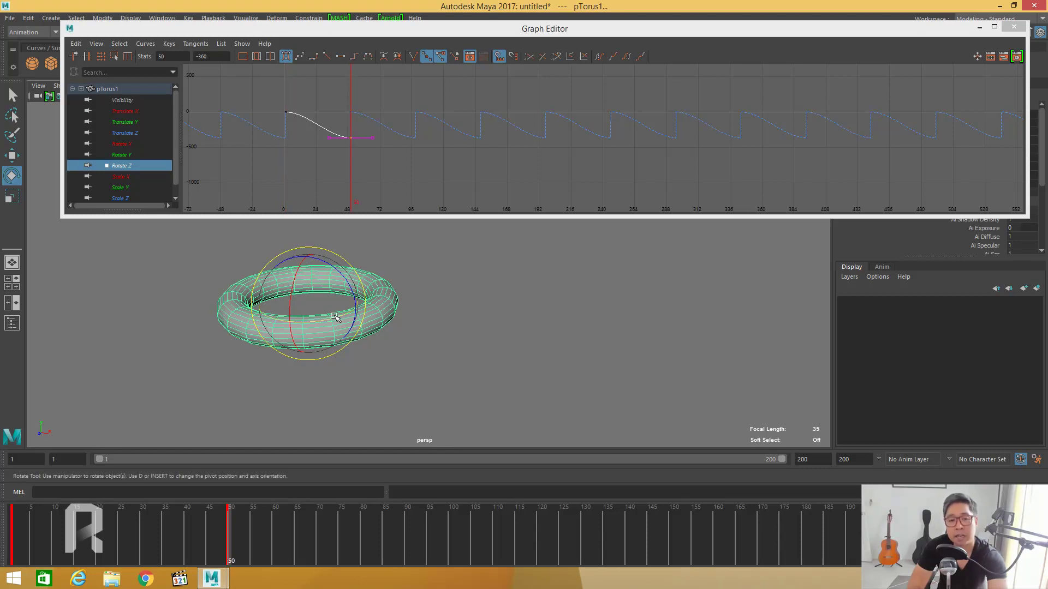
{"action": "key", "text": "comma"}
{"action": "key", "text": "period"}
{"action": "key", "text": "comma"}
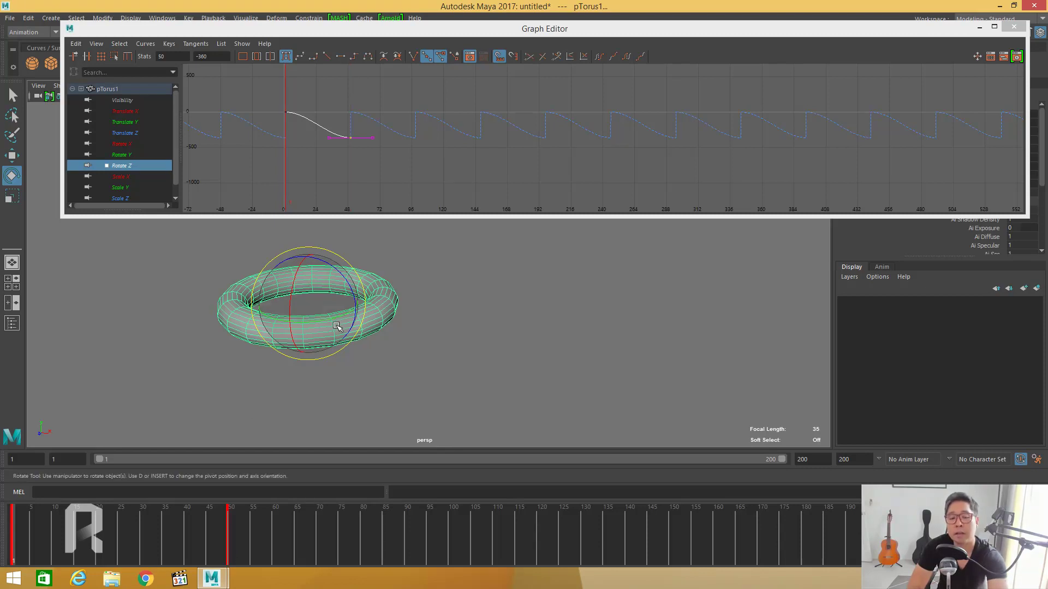
{"action": "mouse_move", "coordinate": [176, 523]}
{"action": "left_mouse_down"}
{"action": "mouse_move", "coordinate": [112, 522]}
{"action": "mouse_move", "coordinate": [306, 521]}
{"action": "mouse_move", "coordinate": [10, 521]}
{"action": "left_mouse_up"}
{"action": "mouse_move", "coordinate": [290, 364]}
{"action": "left_mouse_down"}
{"action": "mouse_move", "coordinate": [346, 321]}
{"action": "mouse_move", "coordinate": [322, 342]}
{"action": "mouse_move", "coordinate": [333, 306]}
{"action": "left_mouse_up"}
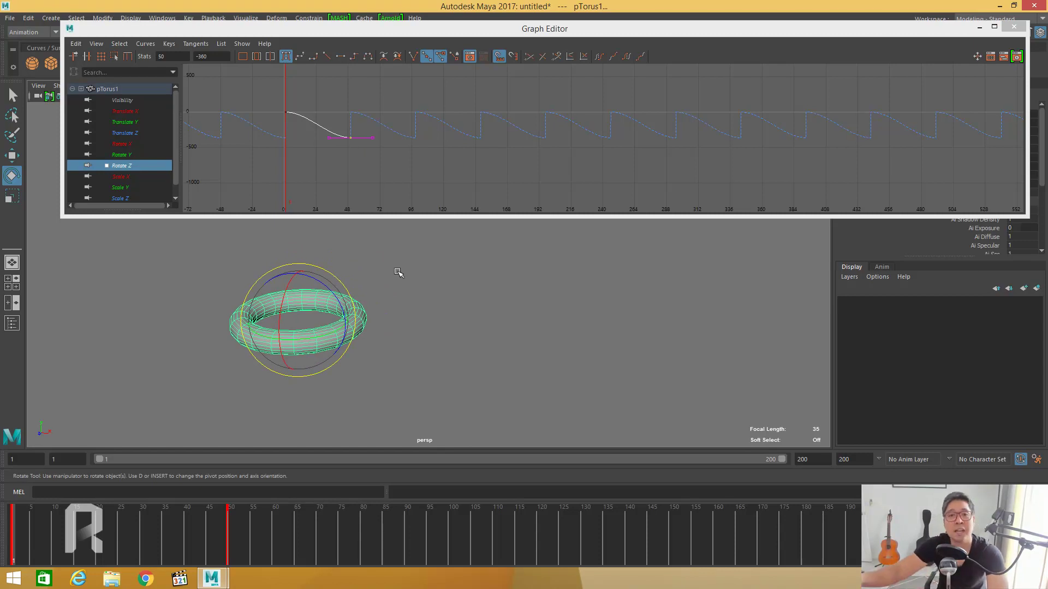
Reselect the torus, switch to the Move tool, and move the Graph Editor aside.
{"action": "left_click", "coordinate": [456, 330]}
{"action": "left_click", "coordinate": [355, 344]}
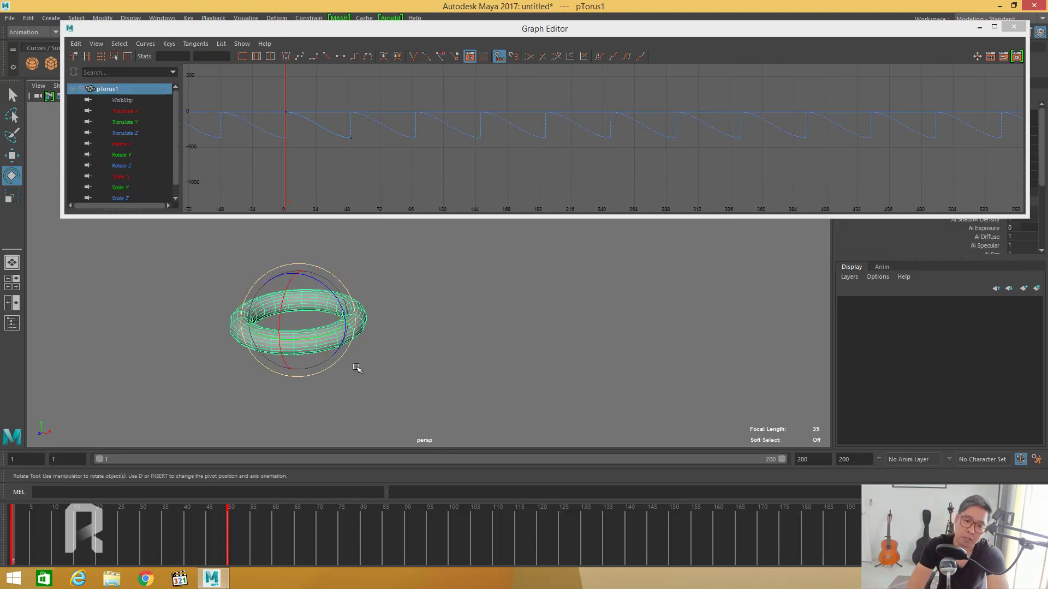
{"action": "left_click_drag", "start_coordinate": [362, 351], "coordinate": [392, 353]}
{"action": "key", "text": "w"}
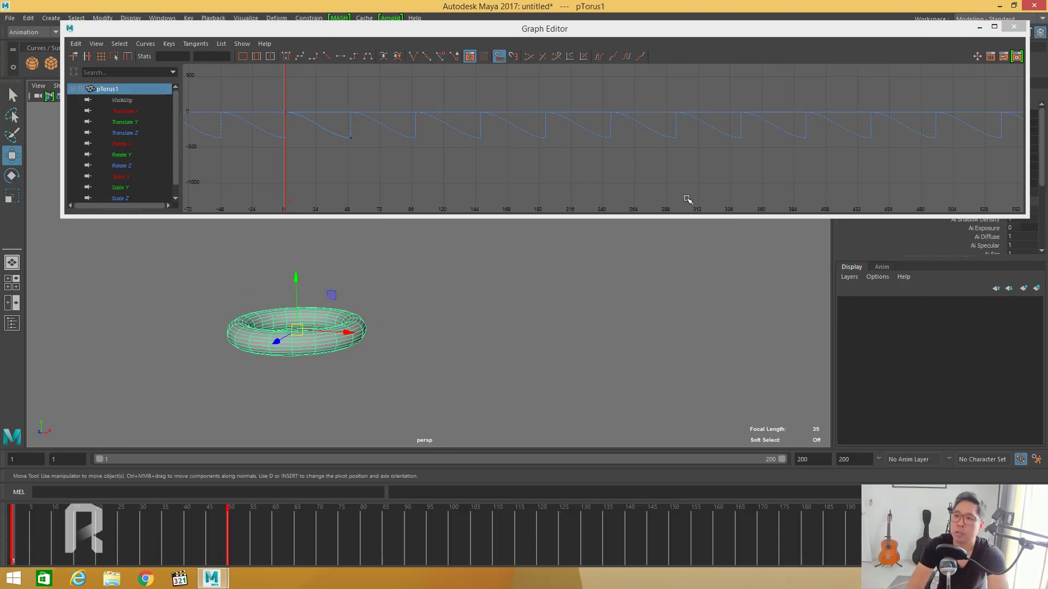
{"action": "left_click_drag", "start_coordinate": [875, 35], "coordinate": [792, 24]}
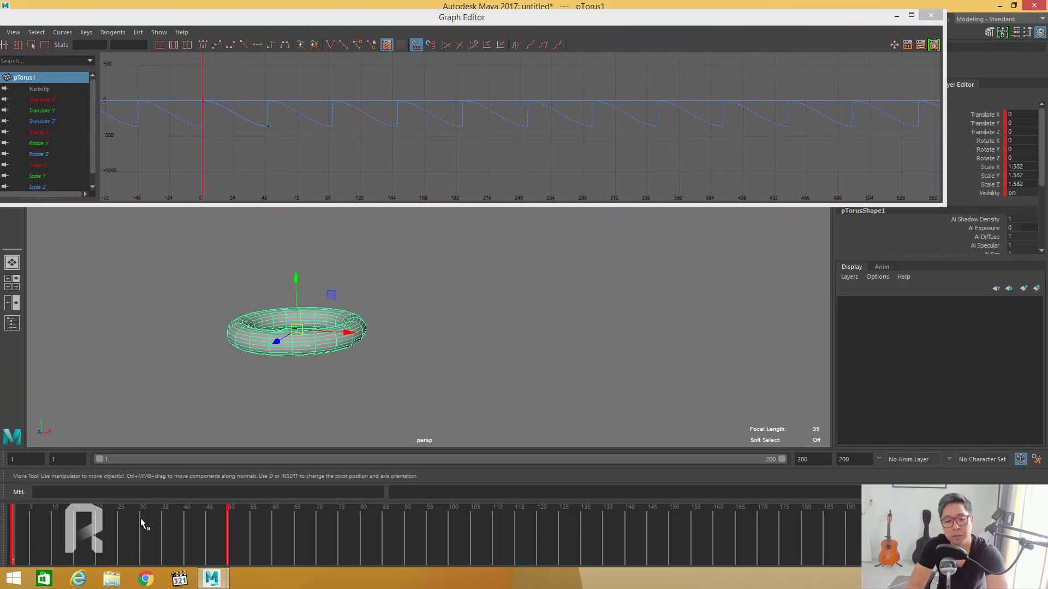
Slide the torus along X at frame 50, then play and return to frame 1.
{"action": "left_click", "coordinate": [229, 532]}
{"action": "left_click_drag", "start_coordinate": [347, 332], "coordinate": [417, 341]}
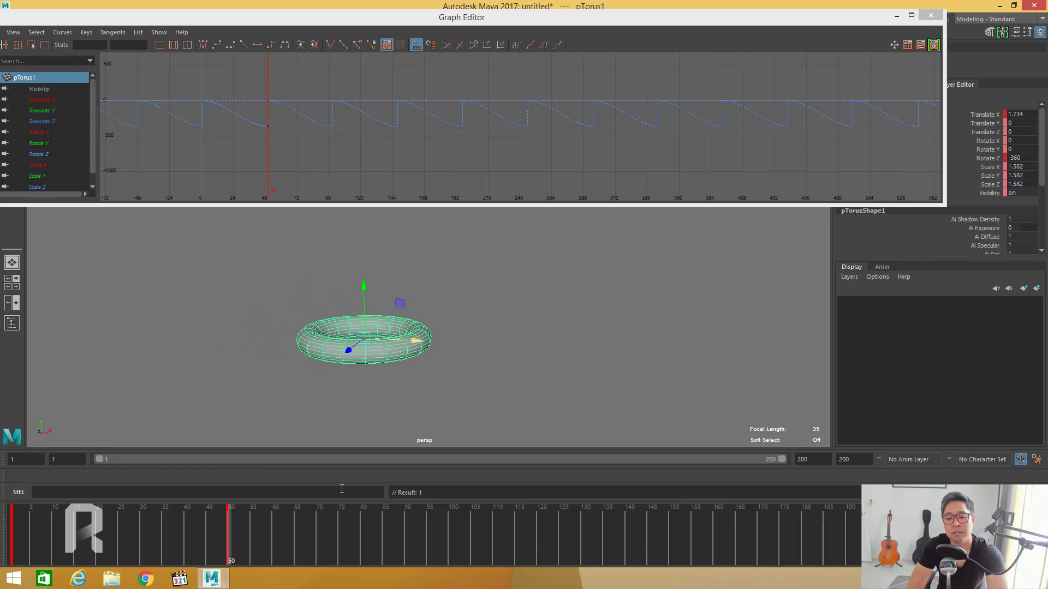
{"action": "key", "text": "alt+v"}
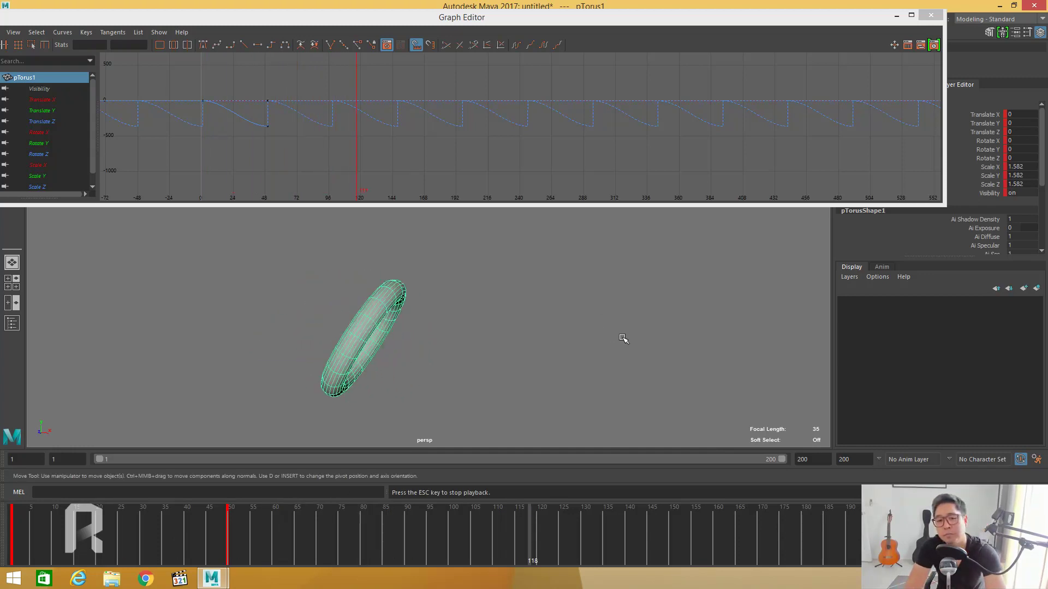
{"action": "key", "text": "alt+shift+v"}
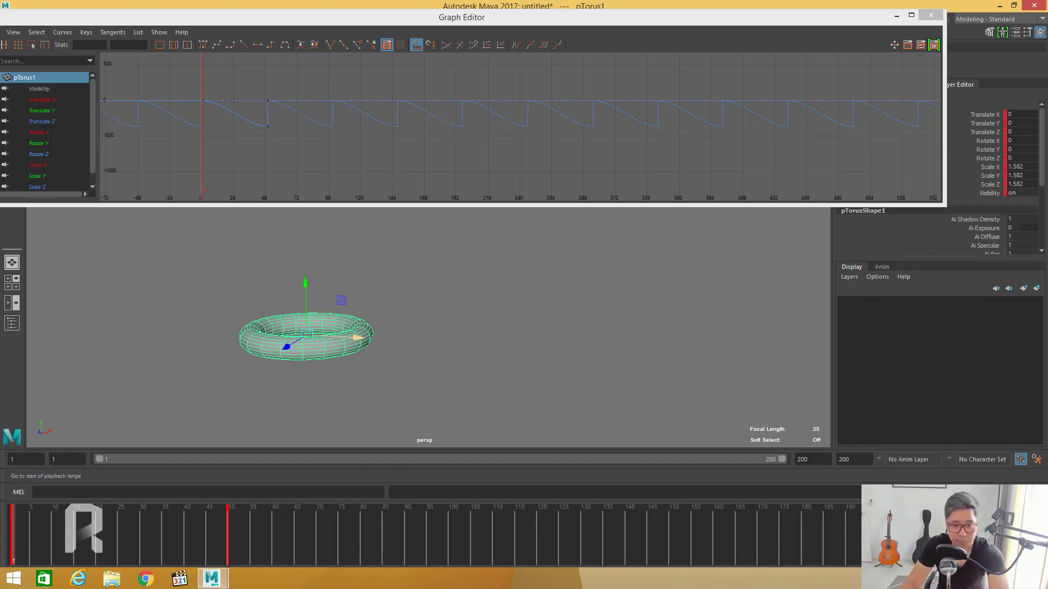
Isolate the Translate X curve, select both its keys, and set Post Infinity to Cycle.
{"action": "left_click", "coordinate": [43, 101]}
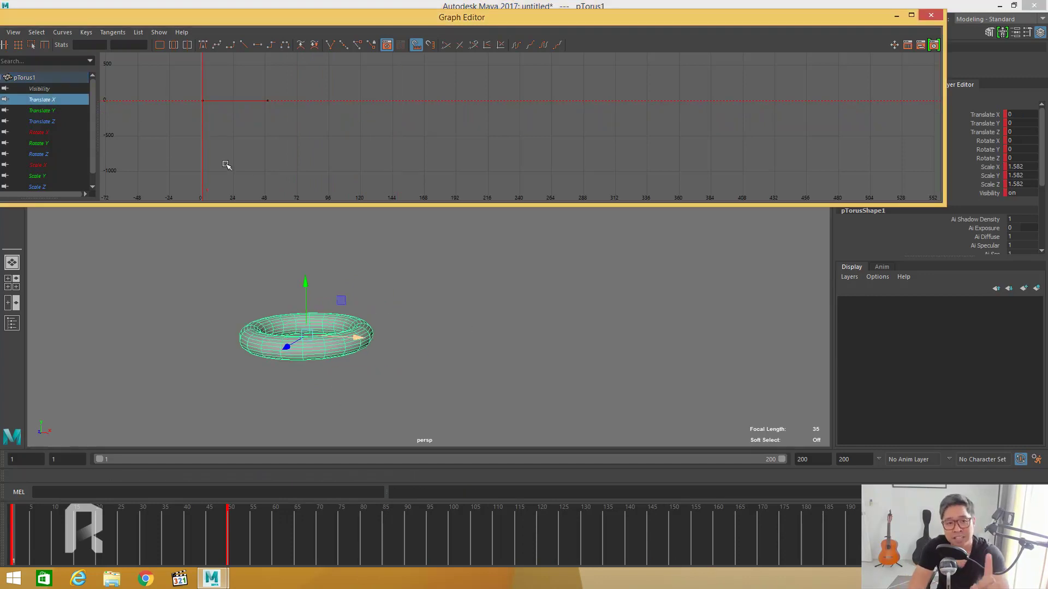
{"action": "key", "text": "f"}
{"action": "scroll", "coordinate": [338, 153], "scroll_direction": "down", "scroll_amount": 4}
{"action": "scroll", "coordinate": [382, 136], "scroll_direction": "down", "scroll_amount": 3}
{"action": "scroll", "coordinate": [388, 139], "scroll_direction": "down", "scroll_amount": 3}
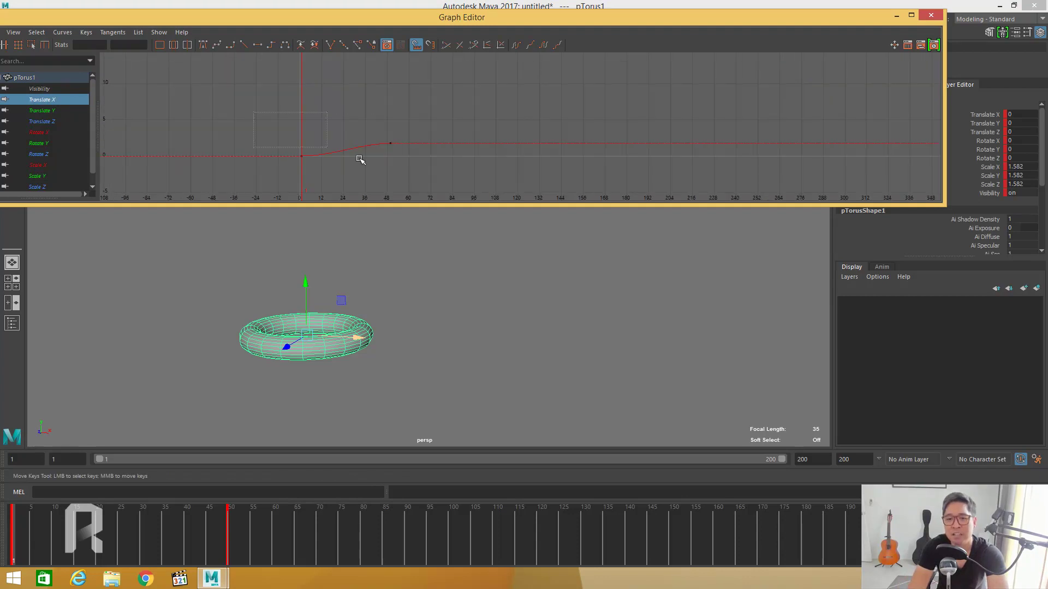
{"action": "left_click_drag", "start_coordinate": [294, 133], "coordinate": [493, 201]}
{"action": "left_click", "coordinate": [63, 30]}
{"action": "mouse_move", "coordinate": [80, 62]}
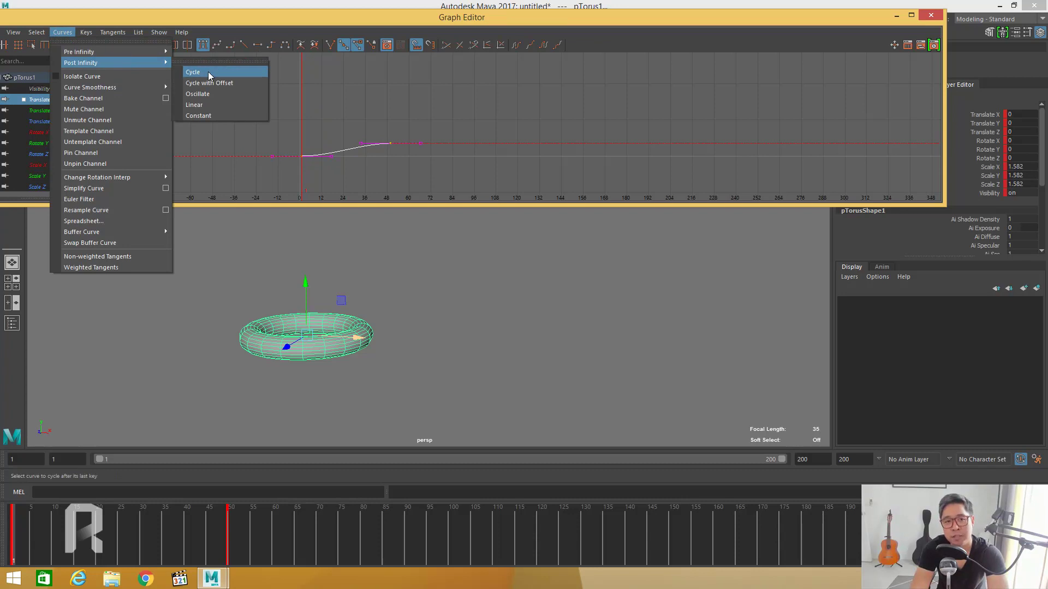
{"action": "left_click", "coordinate": [208, 73]}
Frame the cycled Translate X curve, then play and stop the looping animation.
{"action": "key", "text": "f"}
{"action": "scroll", "coordinate": [447, 156], "scroll_direction": "down", "scroll_amount": 5}
{"action": "scroll", "coordinate": [537, 145], "scroll_direction": "down", "scroll_amount": 4}
{"action": "mouse_move", "coordinate": [538, 145]}
{"action": "right_mouse_down", "text": "alt"}
{"action": "mouse_move", "coordinate": [559, 128]}
{"action": "mouse_move", "coordinate": [582, 152]}
{"action": "mouse_move", "coordinate": [617, 136]}
{"action": "right_mouse_up", "text": "alt"}
{"action": "middle_click_drag", "start_coordinate": [616, 136], "coordinate": [565, 136], "text": "alt"}
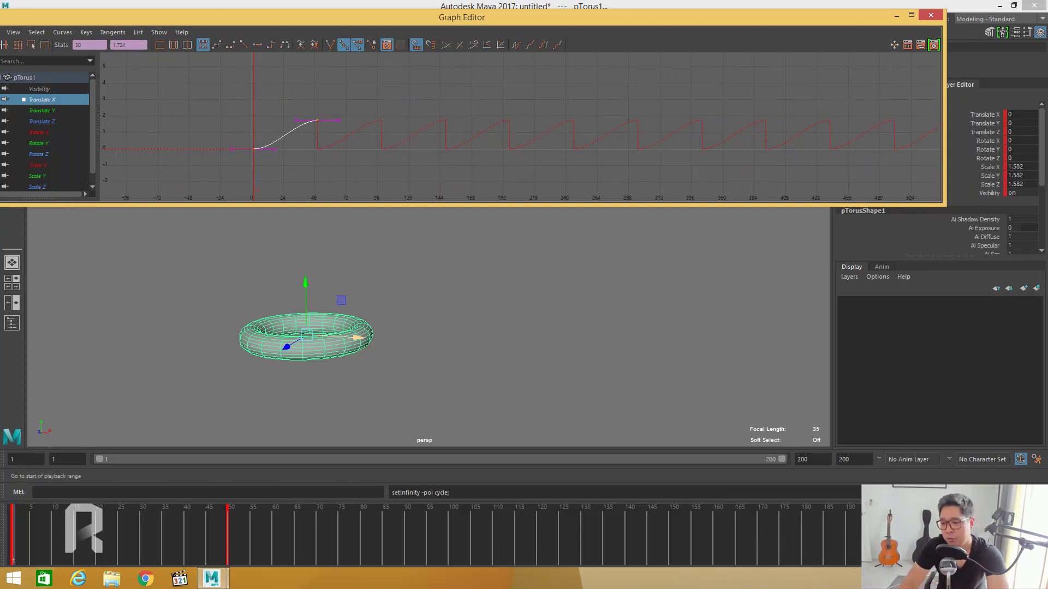
{"action": "key", "text": "alt+v"}
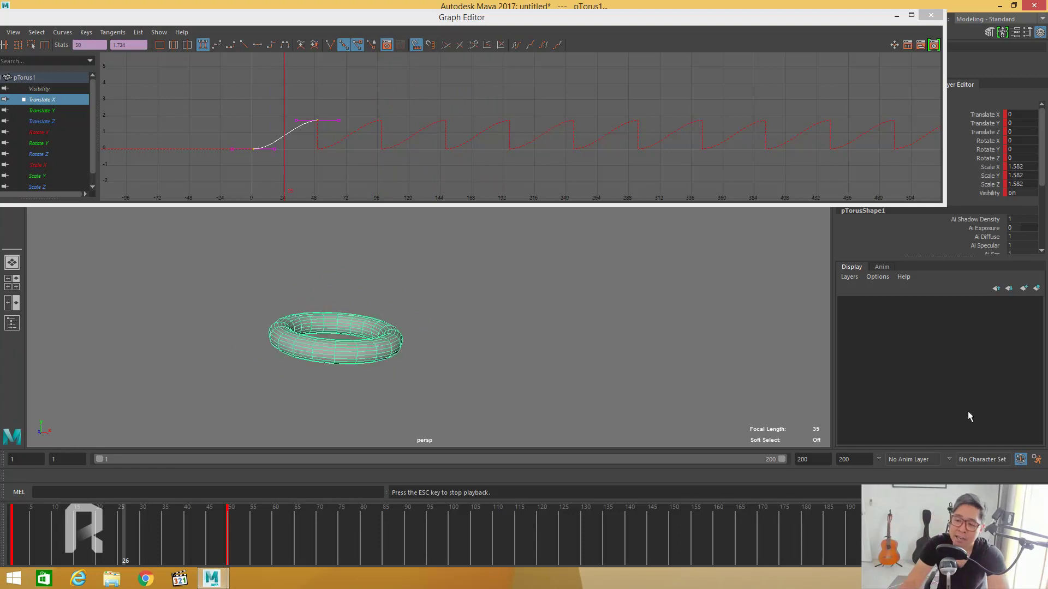
{"action": "key", "text": "Escape"}
Scrub to frames 1, 49 and 52 to see the Translate X cycle restart, ending near frame 16.
{"action": "right_click_drag", "start_coordinate": [306, 147], "coordinate": [378, 139], "text": "alt"}
{"action": "mouse_move", "coordinate": [378, 139]}
{"action": "middle_mouse_down", "text": "alt"}
{"action": "mouse_move", "coordinate": [456, 140]}
{"action": "mouse_move", "coordinate": [423, 146]}
{"action": "middle_mouse_up", "text": "alt"}
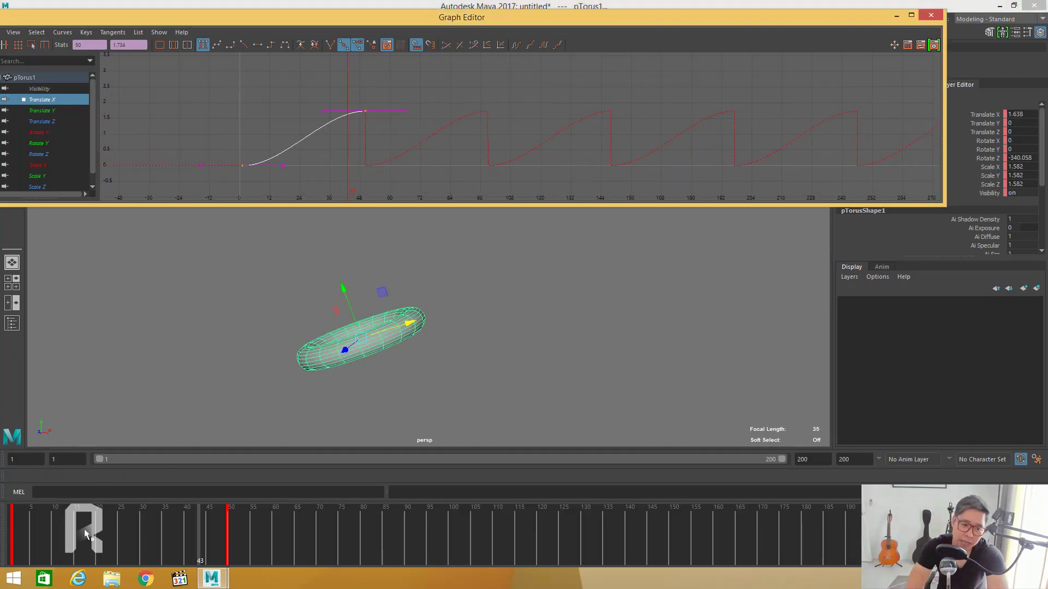
{"action": "left_click_drag", "start_coordinate": [98, 530], "coordinate": [12, 529]}
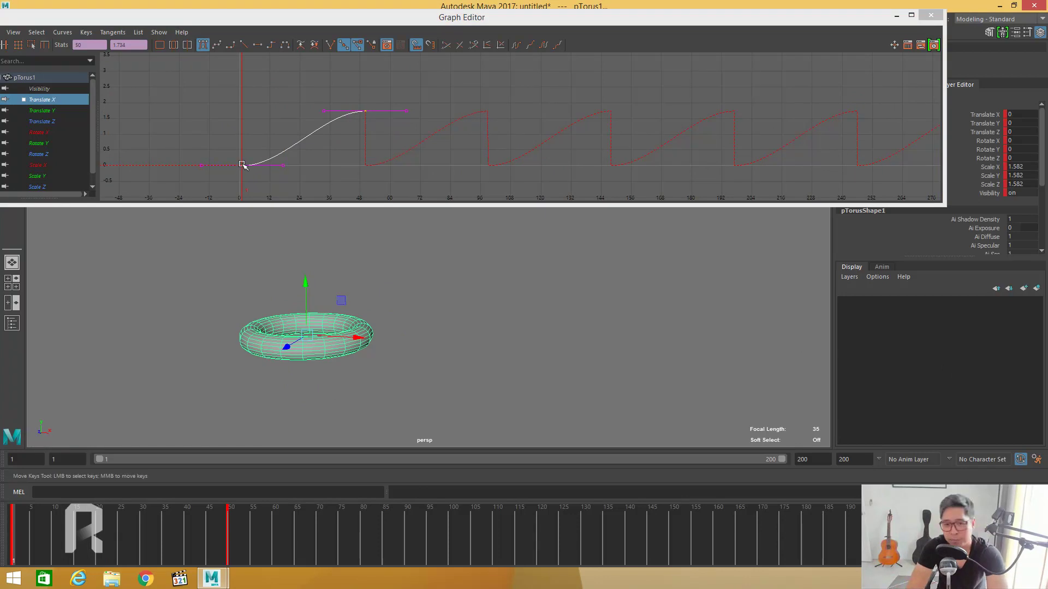
{"action": "left_click", "coordinate": [228, 522]}
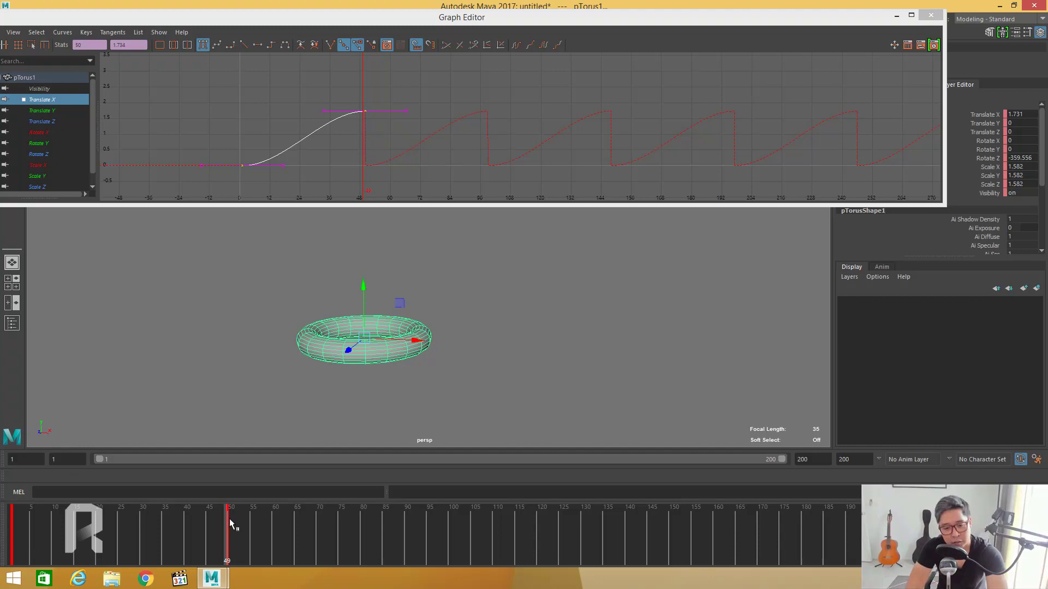
{"action": "left_click", "coordinate": [238, 517]}
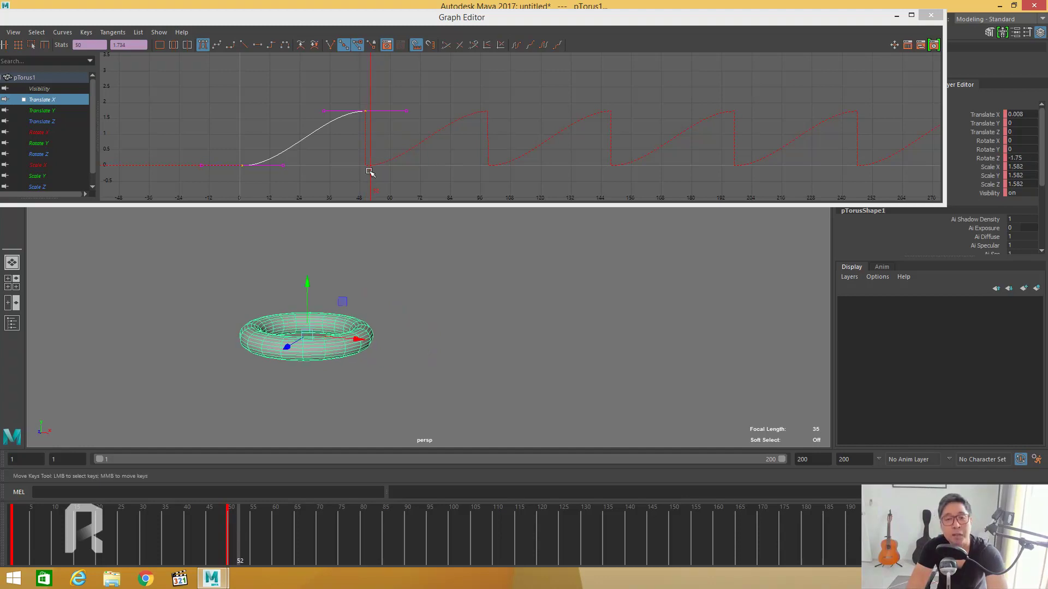
{"action": "scroll", "coordinate": [392, 150], "scroll_direction": "down", "scroll_amount": 2}
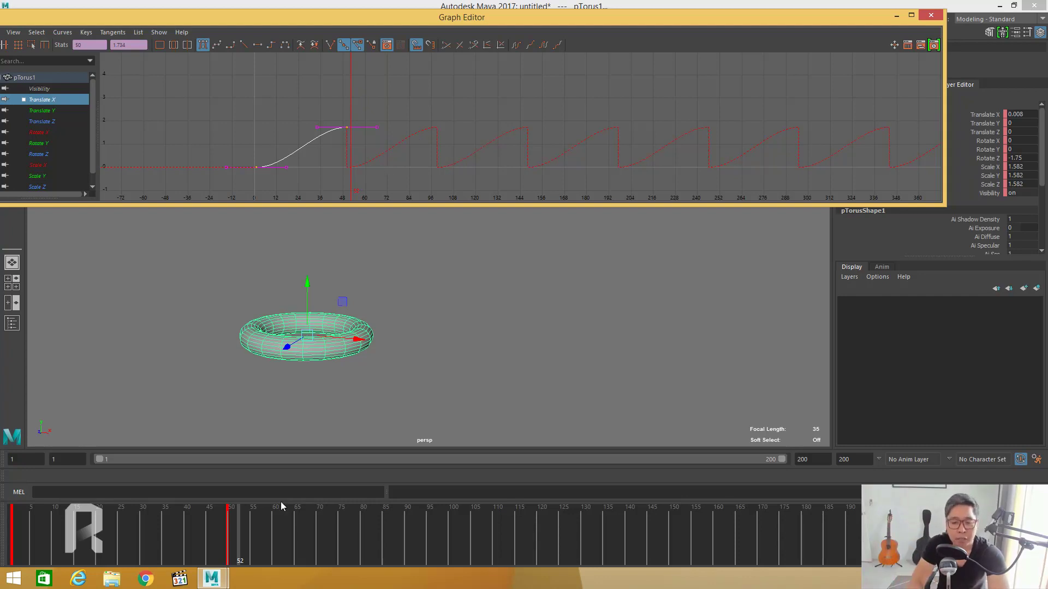
{"action": "mouse_move", "coordinate": [238, 529]}
{"action": "left_mouse_down"}
{"action": "mouse_move", "coordinate": [102, 533]}
{"action": "mouse_move", "coordinate": [810, 549]}
{"action": "mouse_move", "coordinate": [86, 519]}
{"action": "mouse_move", "coordinate": [730, 543]}
{"action": "mouse_move", "coordinate": [137, 521]}
{"action": "mouse_move", "coordinate": [195, 522]}
{"action": "left_mouse_up"}
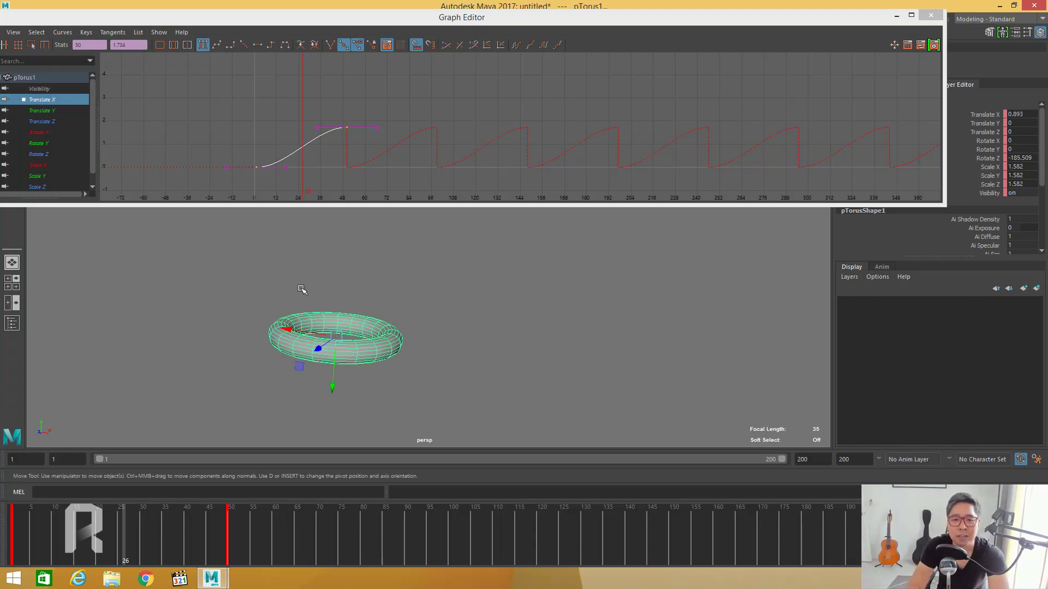
{"action": "left_click", "coordinate": [254, 110]}
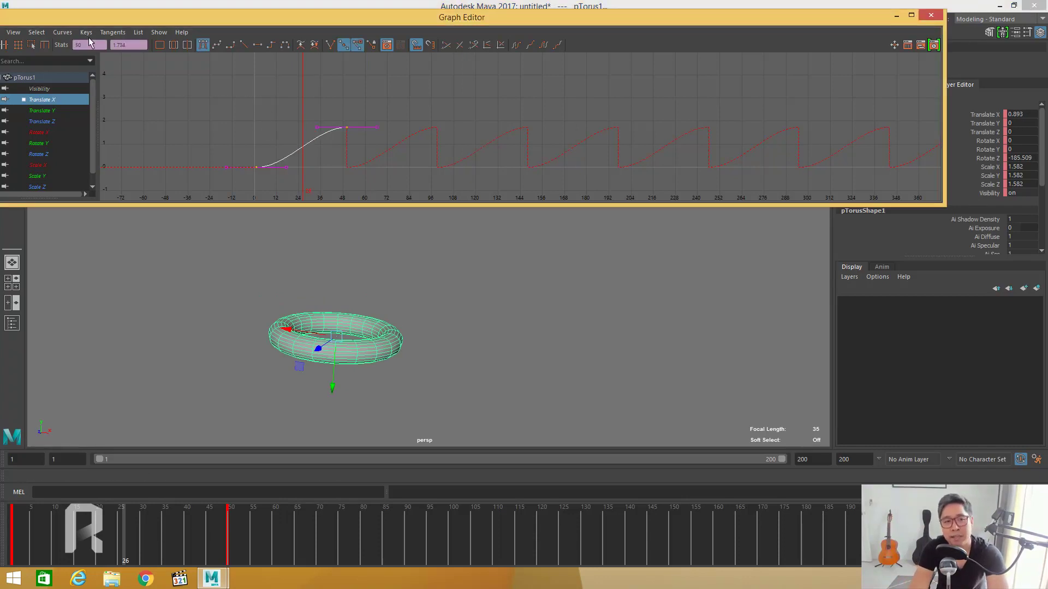
Set the Translate X curve's Post Infinity to Cycle with Offset.
{"action": "left_click", "coordinate": [66, 34]}
{"action": "mouse_move", "coordinate": [82, 62]}
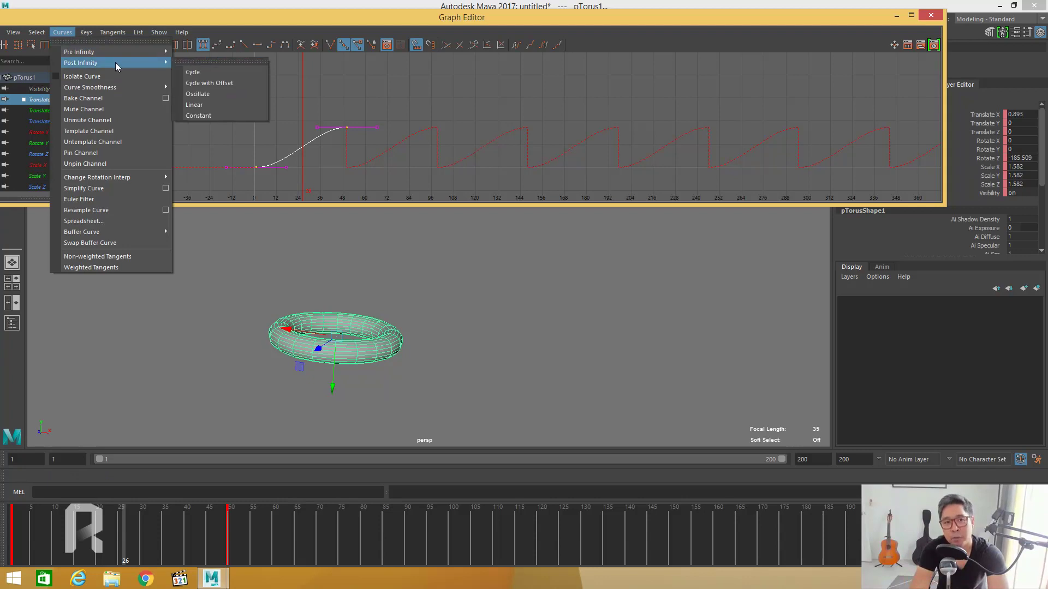
{"action": "left_click", "coordinate": [237, 87]}
{"action": "scroll", "coordinate": [518, 125], "scroll_direction": "down", "scroll_amount": 5}
{"action": "scroll", "coordinate": [544, 140], "scroll_direction": "down", "scroll_amount": 3}
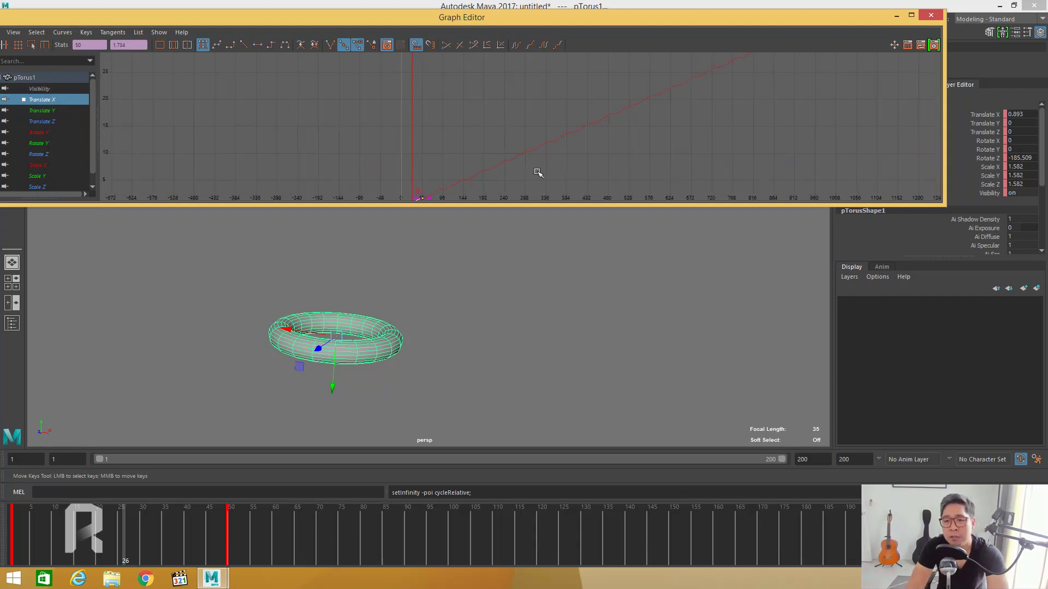
{"action": "scroll", "coordinate": [542, 158], "scroll_direction": "down", "scroll_amount": 2}
{"action": "scroll", "coordinate": [509, 141], "scroll_direction": "up", "scroll_amount": 3}
{"action": "scroll", "coordinate": [552, 147], "scroll_direction": "up", "scroll_amount": 3}
Inspect the steadily rising Translate X curve, then scrub and play the travelling torus.
{"action": "mouse_move", "coordinate": [107, 542]}
{"action": "left_mouse_down"}
{"action": "mouse_move", "coordinate": [58, 525]}
{"action": "mouse_move", "coordinate": [226, 523]}
{"action": "left_mouse_up"}
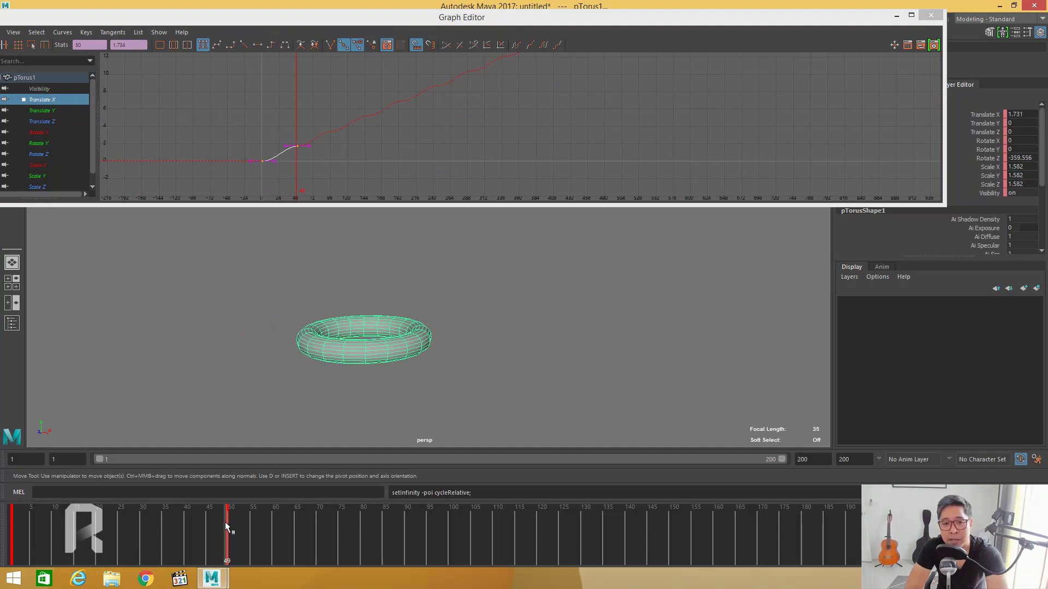
{"action": "scroll", "coordinate": [379, 139], "scroll_direction": "up", "scroll_amount": 2}
{"action": "middle_click_drag", "start_coordinate": [379, 140], "coordinate": [292, 117], "text": "alt"}
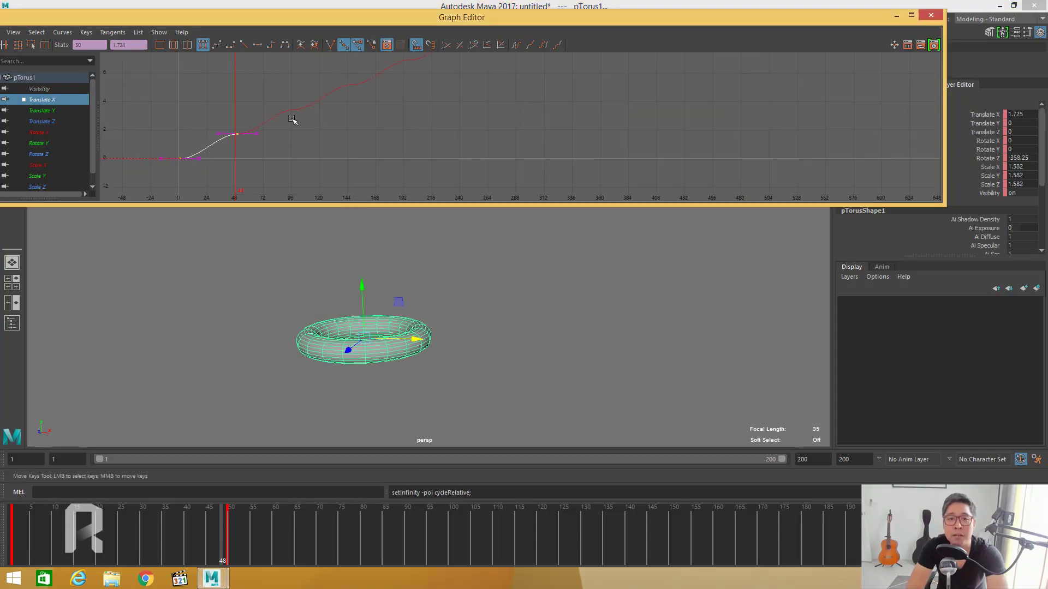
{"action": "left_click_drag", "start_coordinate": [232, 530], "coordinate": [895, 532]}
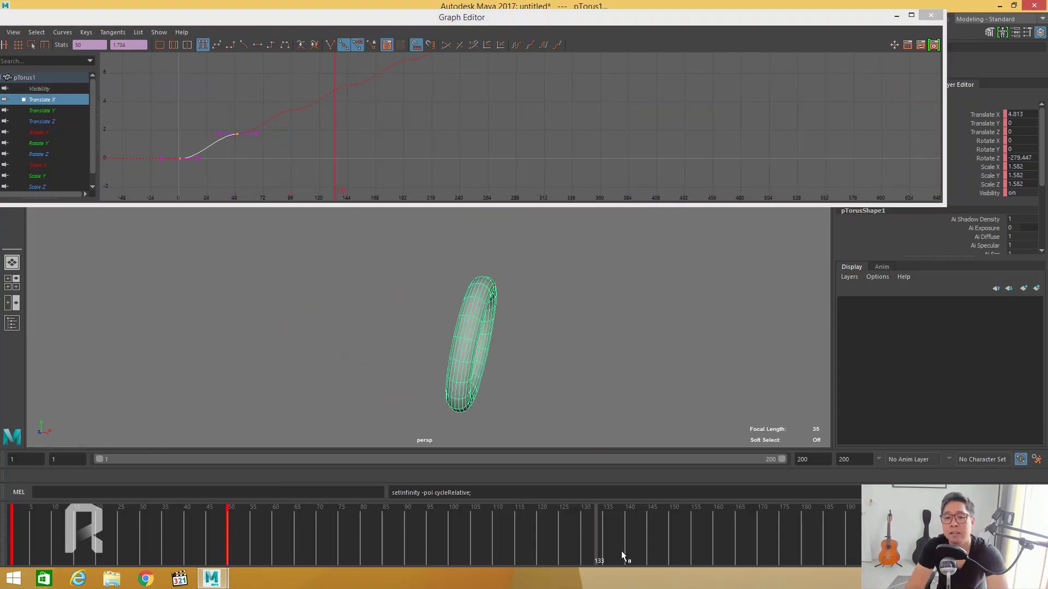
{"action": "key", "text": "alt+v"}
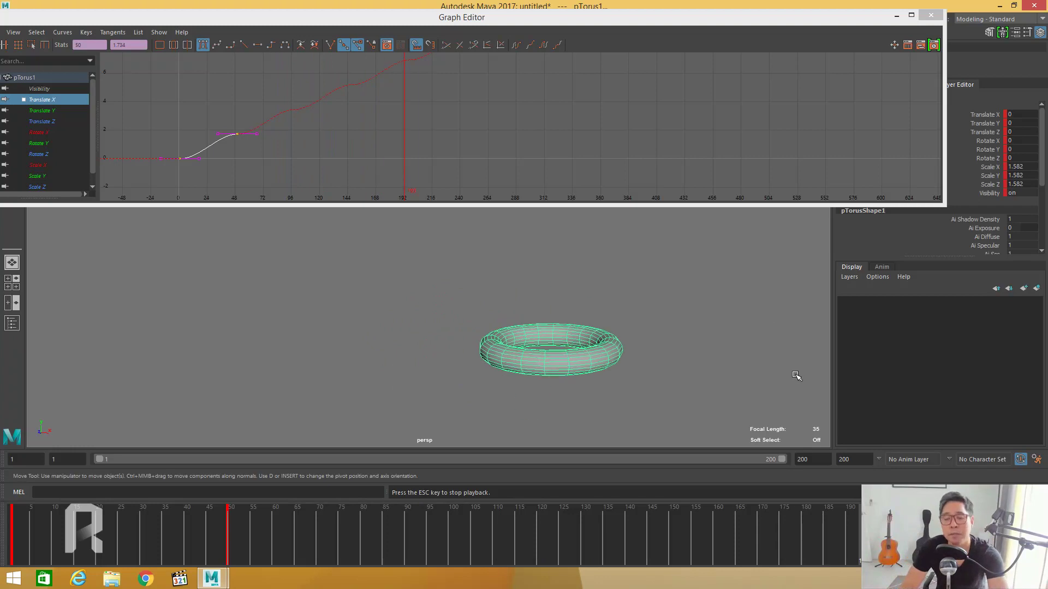
{"action": "key", "text": "Escape"}
Move the Graph Editor lower and apply Pre Infinity Cycle with Offset from its toolbar.
{"action": "left_click", "coordinate": [495, 113]}
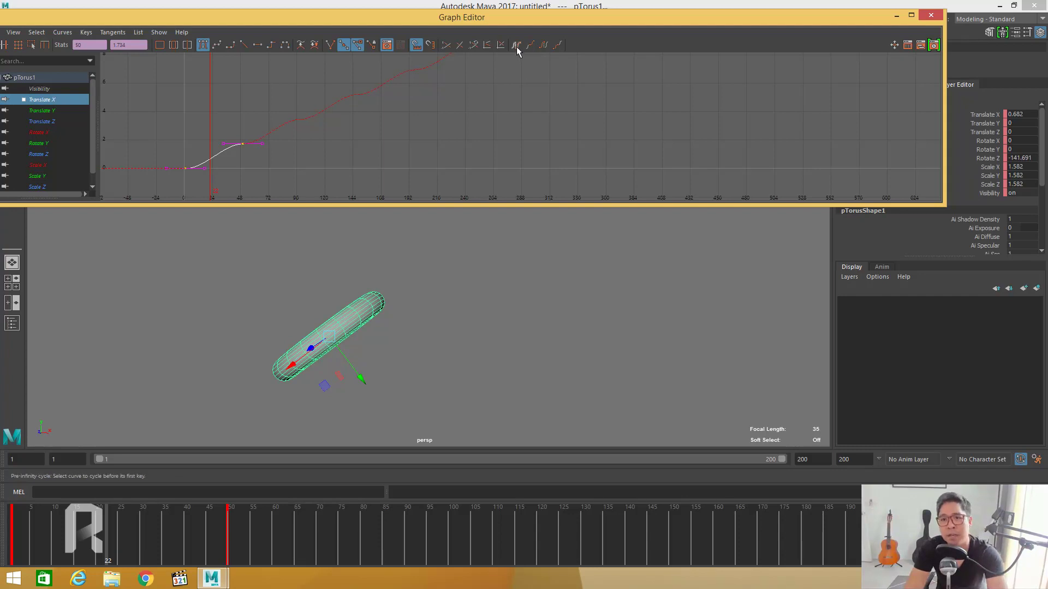
{"action": "left_click_drag", "start_coordinate": [534, 17], "coordinate": [555, 95]}
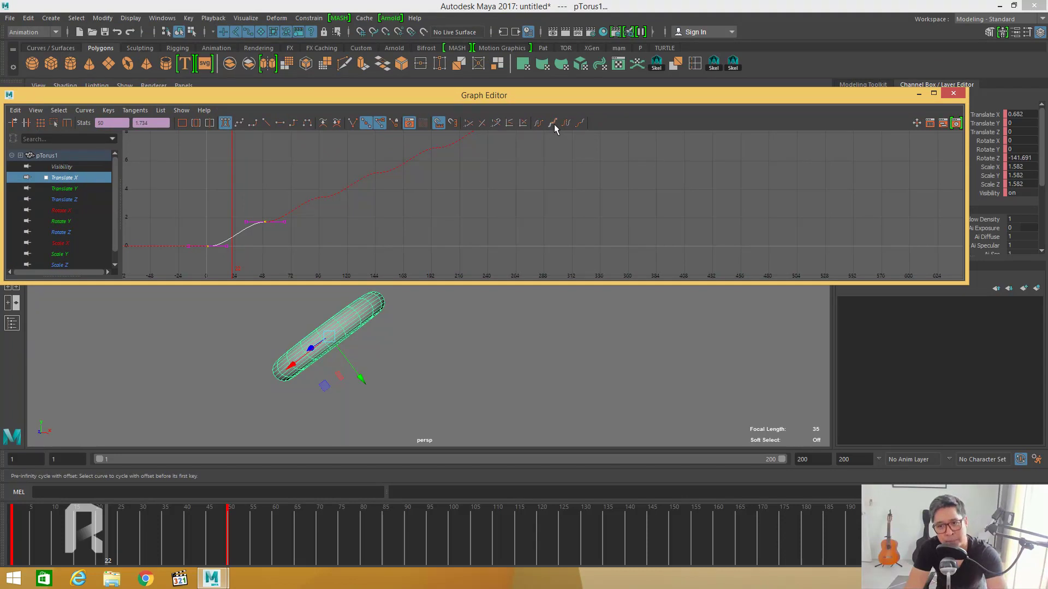
{"action": "left_click", "coordinate": [553, 125]}
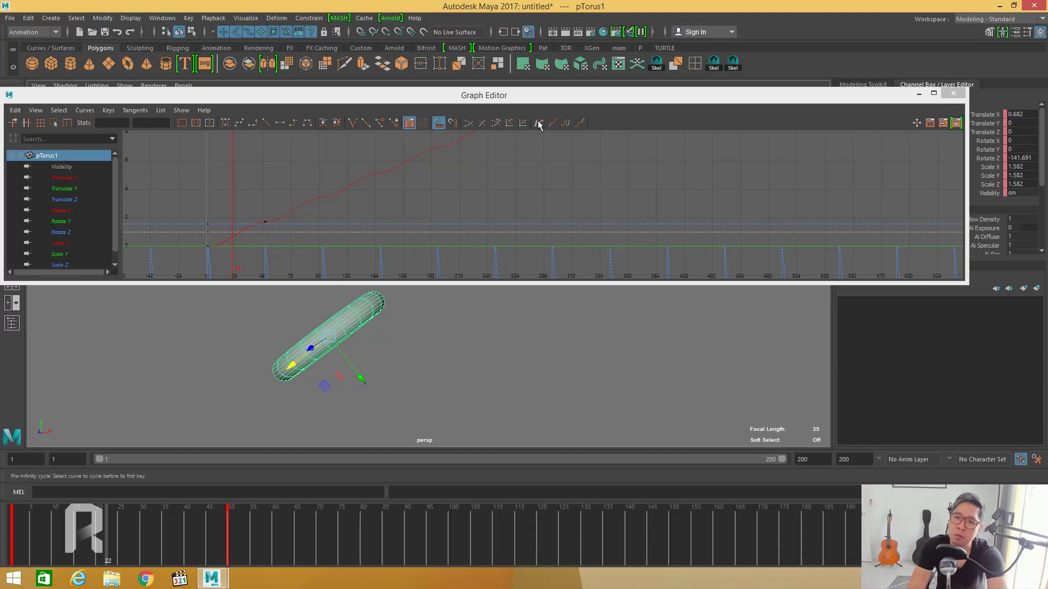
Reselect the Translate X keys, apply Pre Infinity Cycle, then undo it.
{"action": "left_click", "coordinate": [151, 171]}
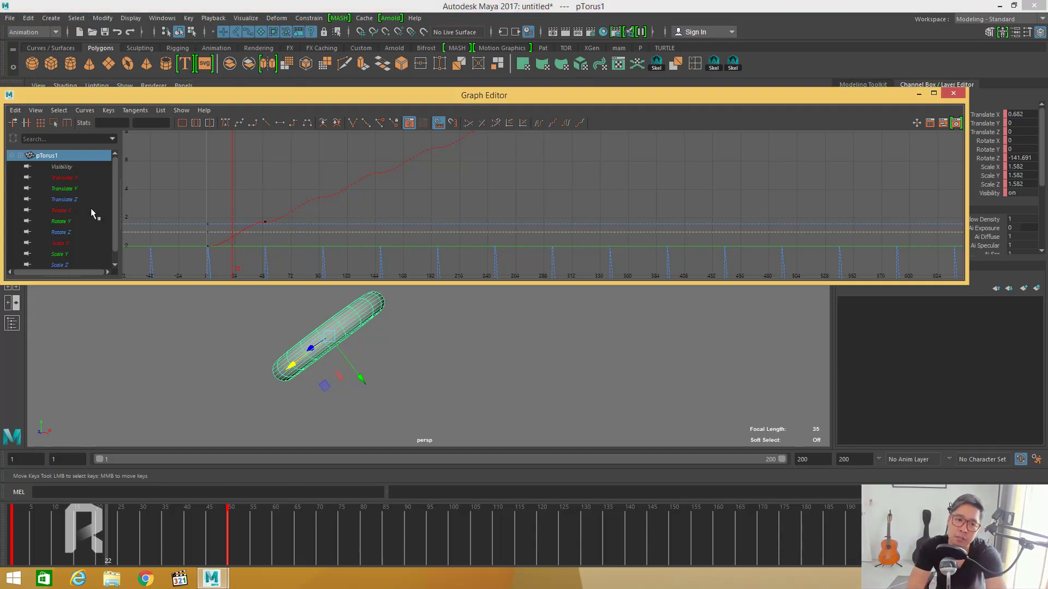
{"action": "left_click", "coordinate": [81, 179]}
{"action": "left_click_drag", "start_coordinate": [288, 270], "coordinate": [288, 270]}
{"action": "mouse_move", "coordinate": [211, 512]}
{"action": "left_mouse_down"}
{"action": "mouse_move", "coordinate": [579, 523]}
{"action": "mouse_move", "coordinate": [271, 523]}
{"action": "left_mouse_up"}
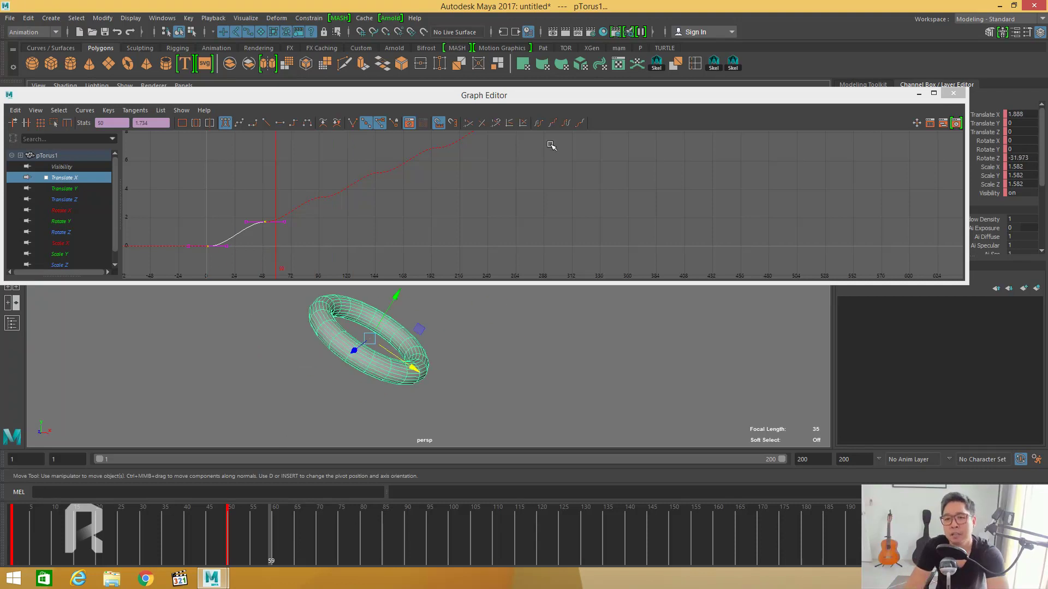
{"action": "left_click", "coordinate": [538, 123]}
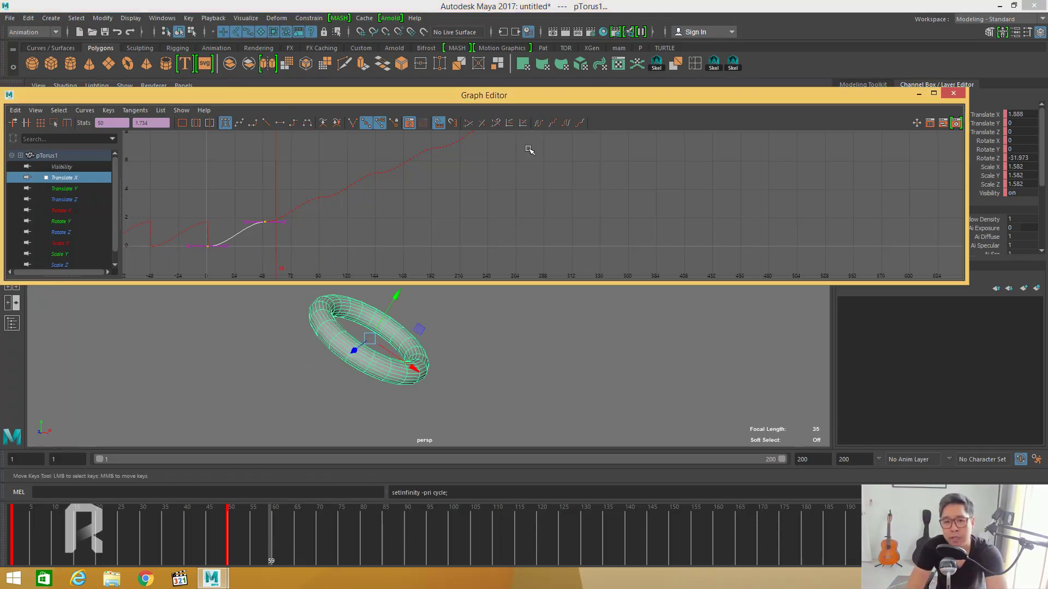
{"action": "key", "text": "ctrl+z"}
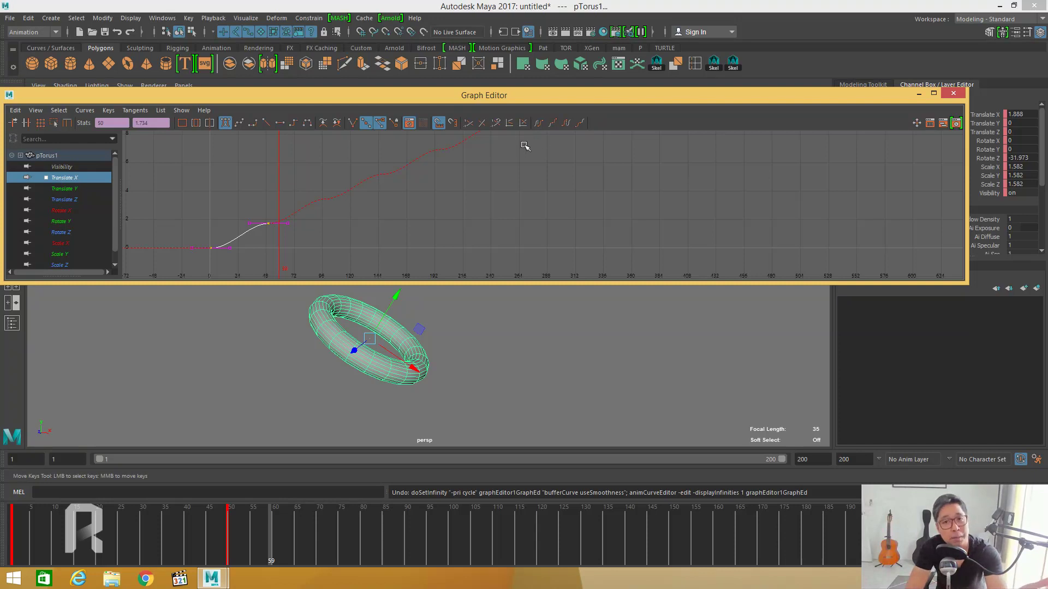
Switch the after-last-key repeat to plain Cycle and play the animation from frame 58.
{"action": "left_click", "coordinate": [564, 124]}
{"action": "mouse_move", "coordinate": [264, 519]}
{"action": "left_mouse_down"}
{"action": "mouse_move", "coordinate": [338, 530]}
{"action": "mouse_move", "coordinate": [741, 525]}
{"action": "mouse_move", "coordinate": [212, 514]}
{"action": "mouse_move", "coordinate": [267, 519]}
{"action": "left_mouse_up"}
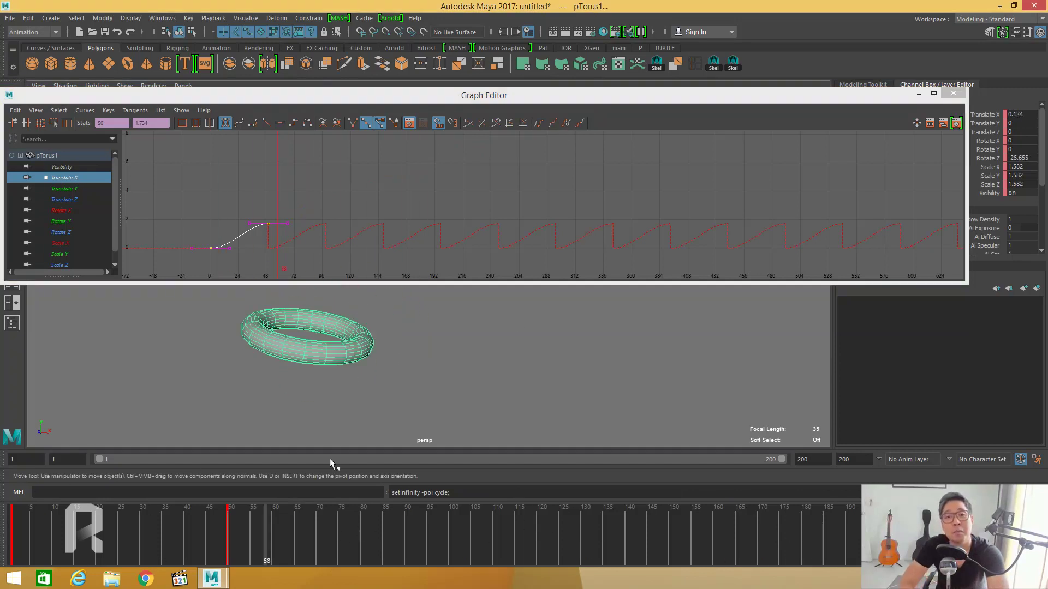
{"action": "key", "text": "alt+v"}
{"action": "key", "text": "alt+v"}
{"action": "left_click", "coordinate": [581, 123]}
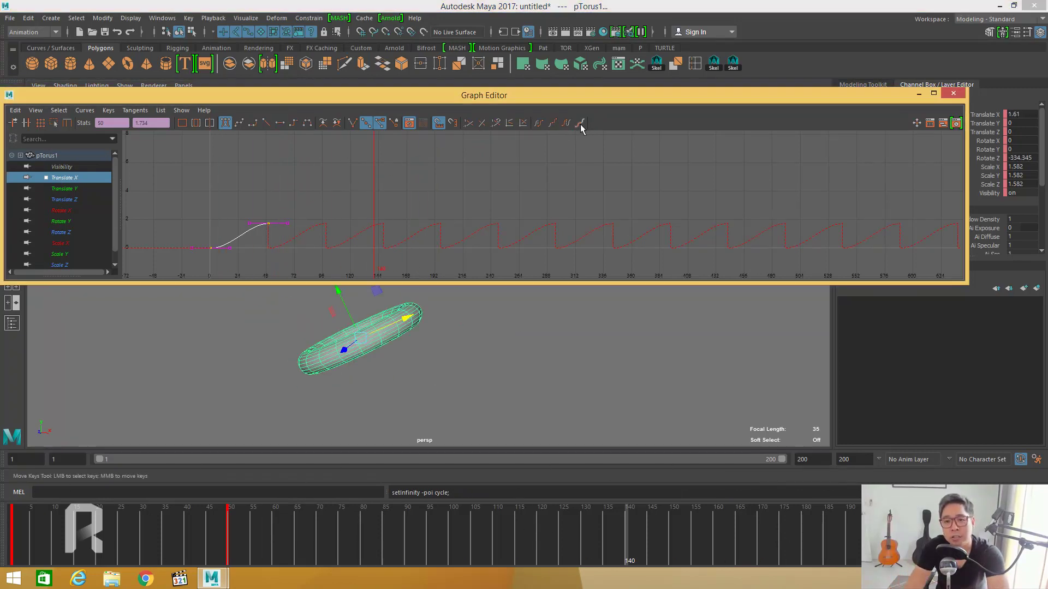
{"action": "key", "text": "alt+v"}
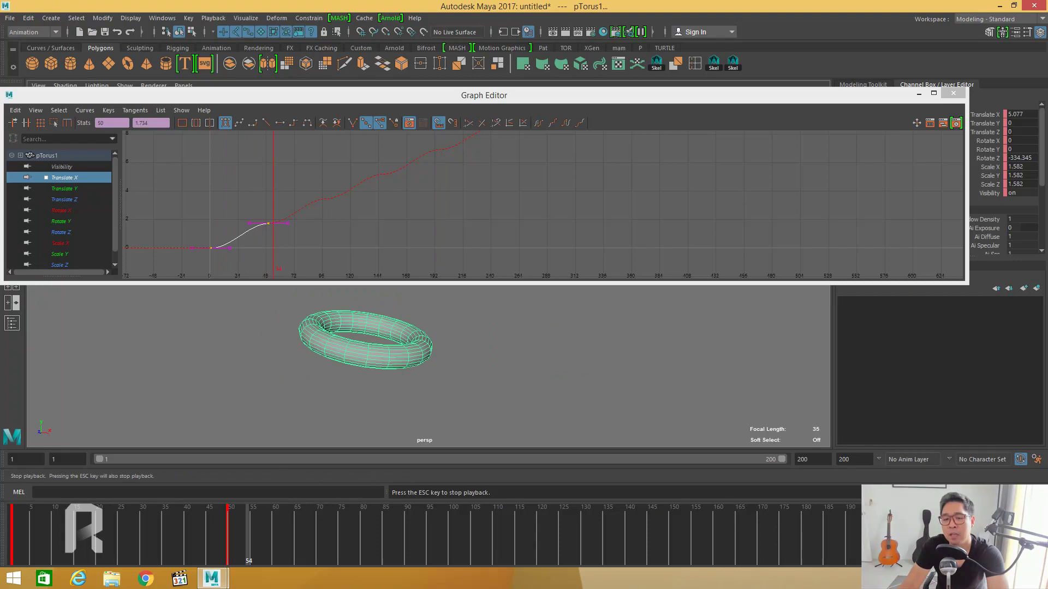
Stop playback, check the pose at frame 35, and move the Graph Editor to the screen top.
{"action": "key", "text": "Escape"}
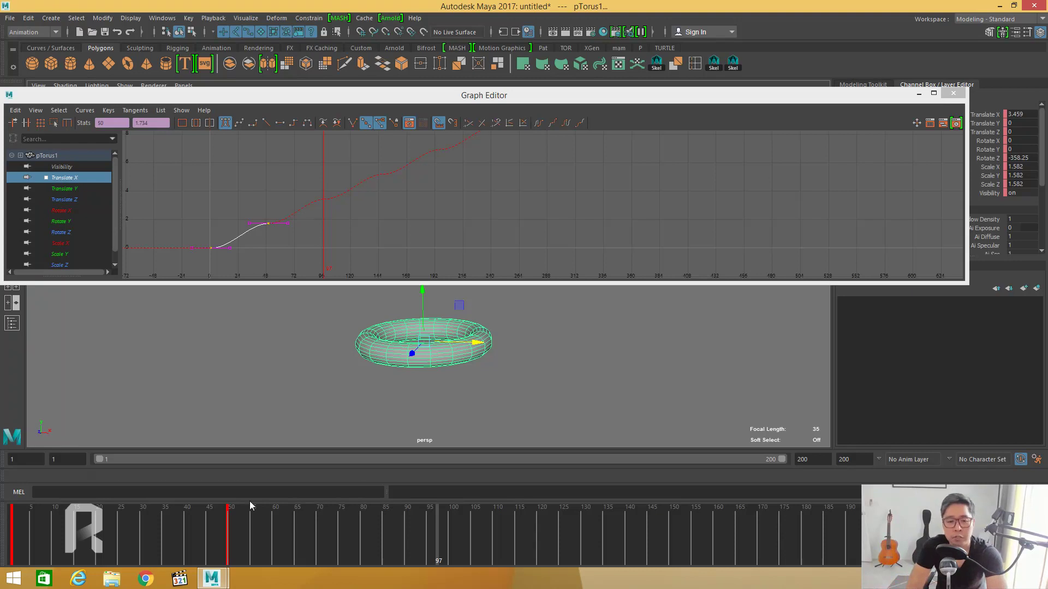
{"action": "left_click_drag", "start_coordinate": [250, 513], "coordinate": [165, 535]}
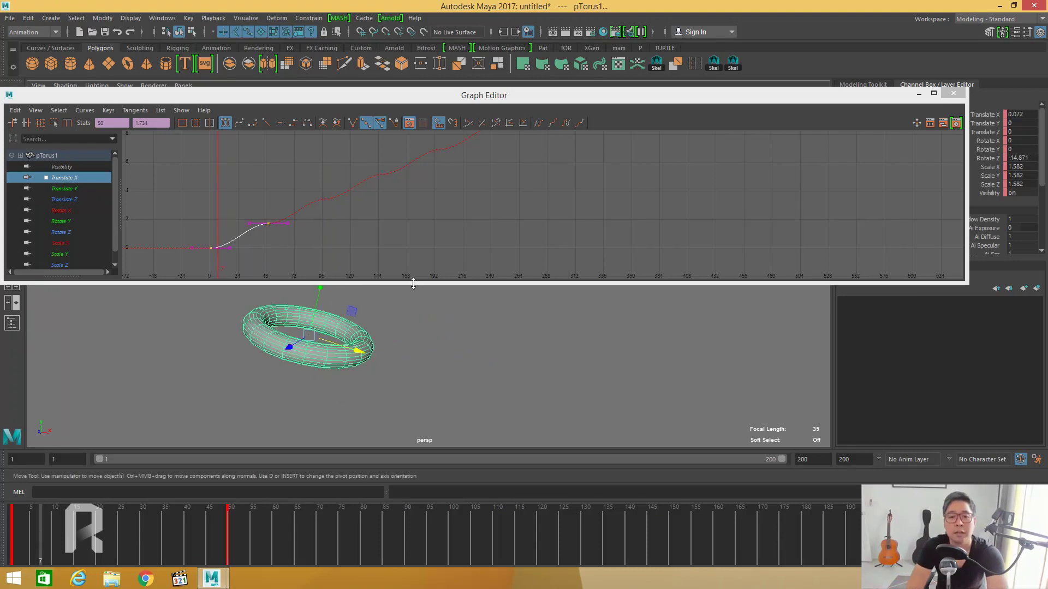
{"action": "left_click_drag", "start_coordinate": [414, 283], "coordinate": [413, 312]}
Enlarge the Graph Editor and shift the keys in frames 1–54 later in time to preview.
{"action": "left_click_drag", "start_coordinate": [516, 95], "coordinate": [520, 27]}
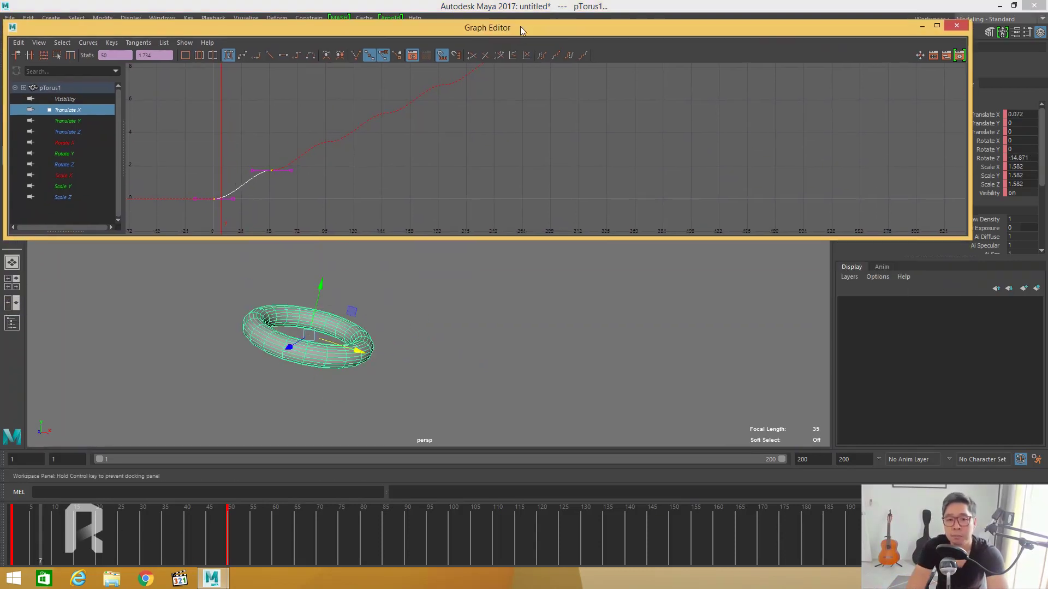
{"action": "middle_click_drag", "start_coordinate": [460, 176], "coordinate": [424, 192], "text": "alt"}
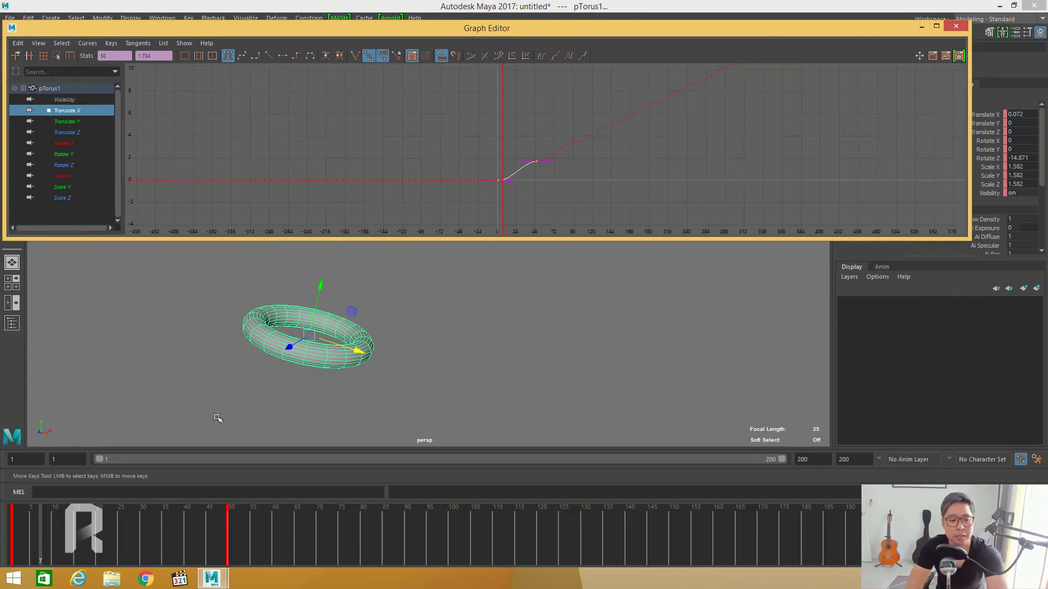
{"action": "left_click_drag", "start_coordinate": [247, 540], "coordinate": [5, 520], "text": "shift"}
{"action": "left_click_drag", "start_coordinate": [127, 541], "coordinate": [443, 529]}
{"action": "left_click", "coordinate": [247, 528]}
{"action": "left_click", "coordinate": [567, 537]}
{"action": "left_click_drag", "start_coordinate": [568, 537], "coordinate": [7, 523]}
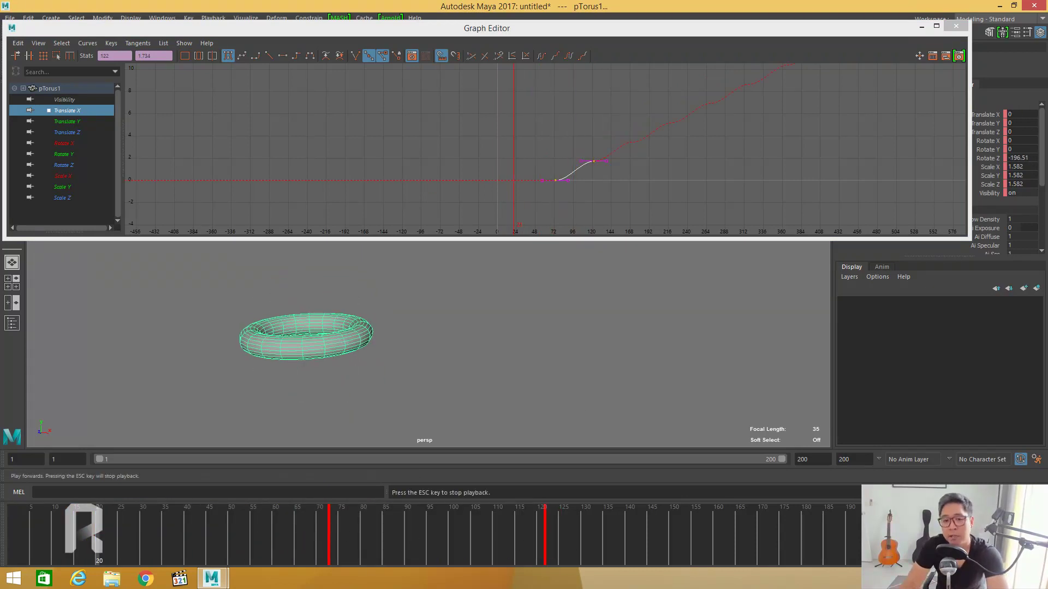
{"action": "key", "text": "Escape"}
{"action": "mouse_move", "coordinate": [271, 515]}
{"action": "left_mouse_down"}
{"action": "mouse_move", "coordinate": [393, 534]}
{"action": "mouse_move", "coordinate": [179, 535]}
{"action": "left_mouse_up"}
Undo the key shift and frame all Translate X to Scale Z curves together.
{"action": "left_click", "coordinate": [75, 123]}
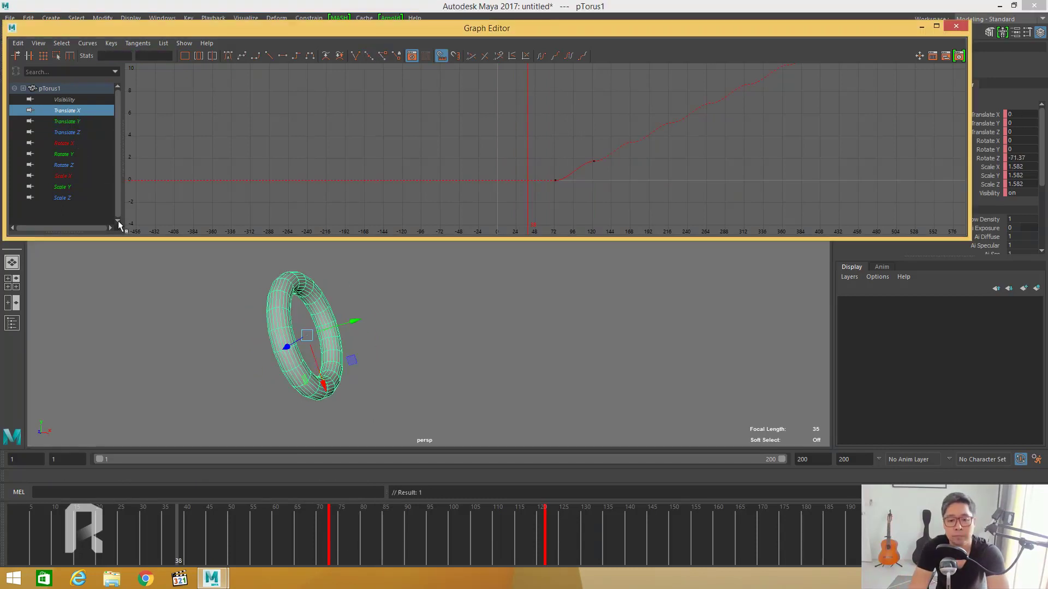
{"action": "key", "text": "ctrl+z"}
{"action": "key", "text": "ctrl+z"}
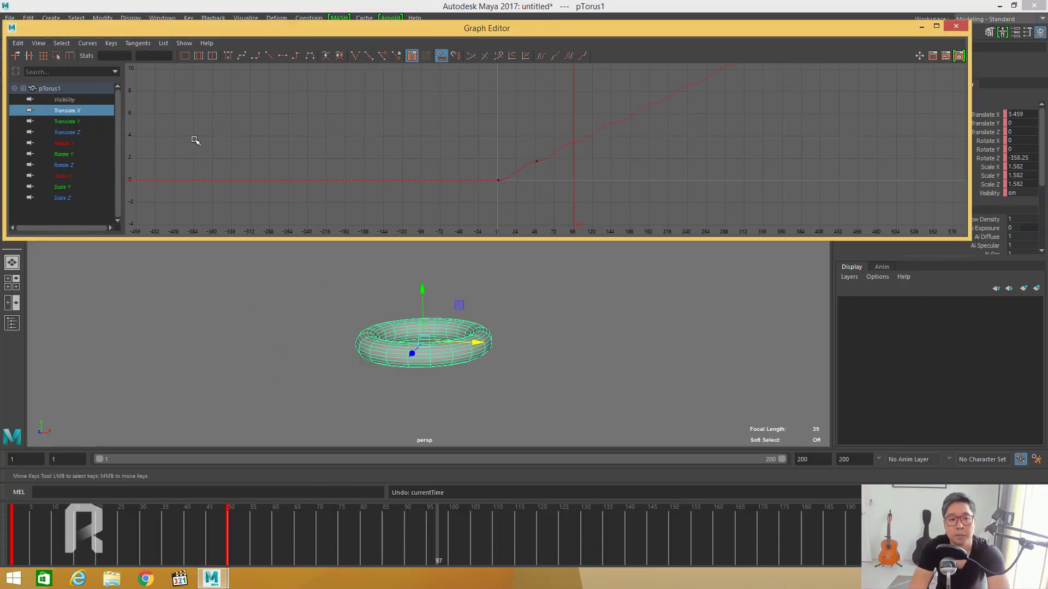
{"action": "left_click", "coordinate": [71, 198], "text": "shift"}
{"action": "key", "text": "f"}
{"action": "right_click_drag", "start_coordinate": [538, 152], "coordinate": [560, 135], "text": "alt"}
{"action": "middle_click_drag", "start_coordinate": [560, 136], "coordinate": [556, 153], "text": "alt"}
{"action": "right_click_drag", "start_coordinate": [464, 151], "coordinate": [450, 125], "text": "alt"}
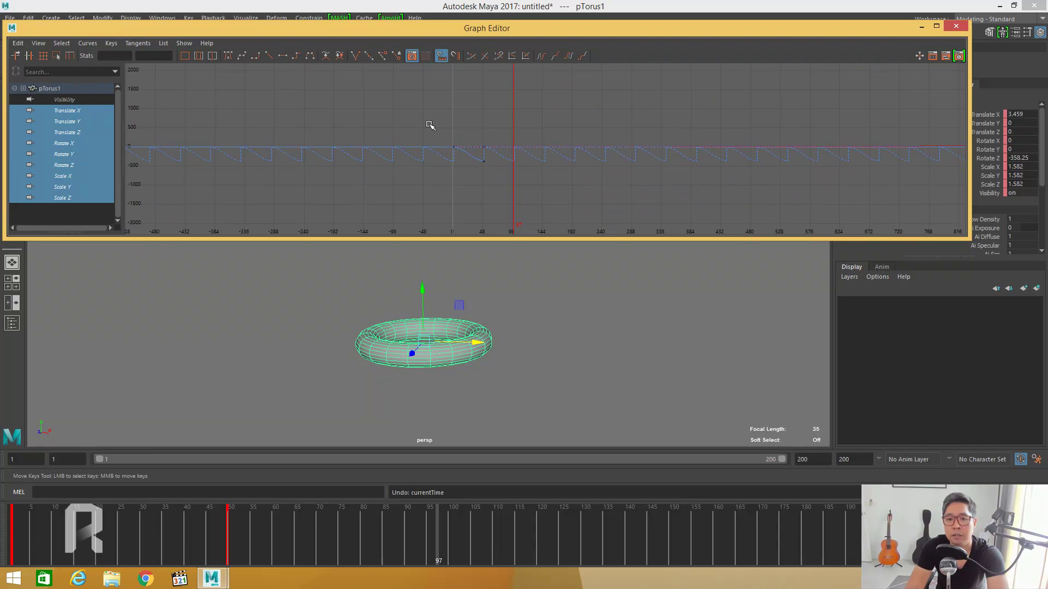
Shift the selected torus keys to frames 96–144 and check the pose at frame 115.
{"action": "scroll", "coordinate": [501, 174], "scroll_direction": "up", "scroll_amount": 5}
{"action": "middle_click_drag", "start_coordinate": [431, 177], "coordinate": [610, 178], "text": "shift"}
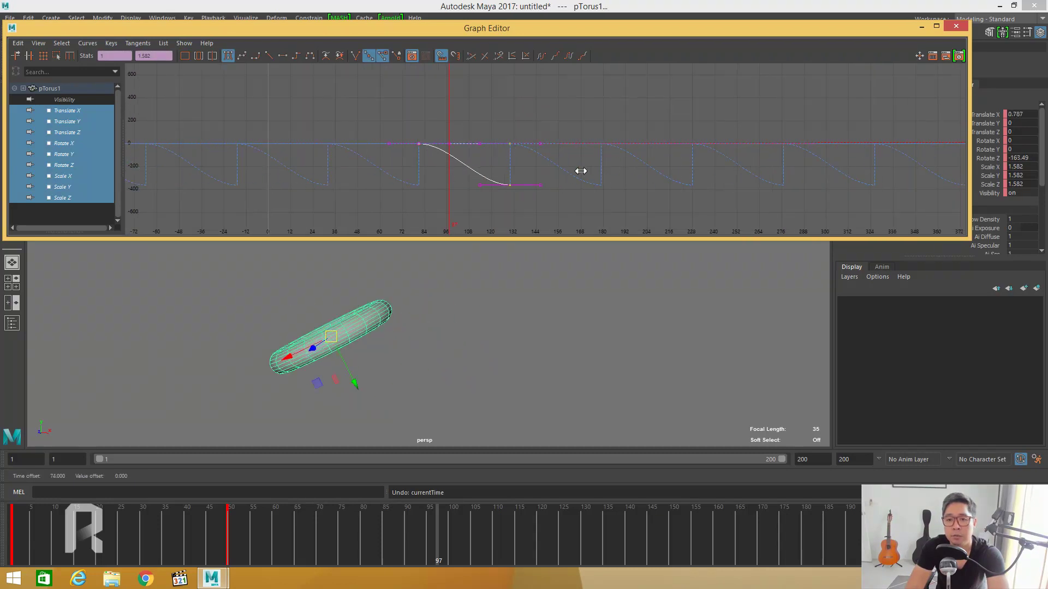
{"action": "mouse_move", "coordinate": [295, 527]}
{"action": "left_mouse_down"}
{"action": "mouse_move", "coordinate": [670, 529]}
{"action": "mouse_move", "coordinate": [381, 534]}
{"action": "mouse_move", "coordinate": [518, 532]}
{"action": "left_mouse_up"}
{"action": "mouse_move", "coordinate": [475, 121]}
{"action": "right_mouse_down", "text": "alt"}
{"action": "mouse_move", "coordinate": [433, 133]}
{"action": "mouse_move", "coordinate": [472, 104]}
{"action": "right_mouse_up", "text": "alt"}
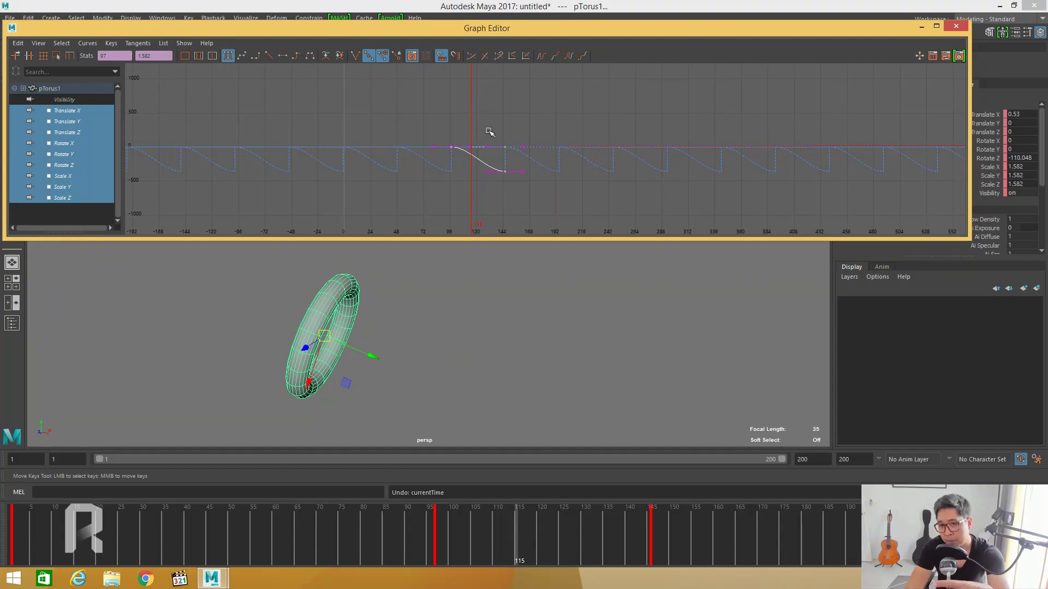
Set the curves' Pre Infinity and Post Infinity to Linear.
{"action": "left_click", "coordinate": [88, 43]}
{"action": "left_click", "coordinate": [215, 76]}
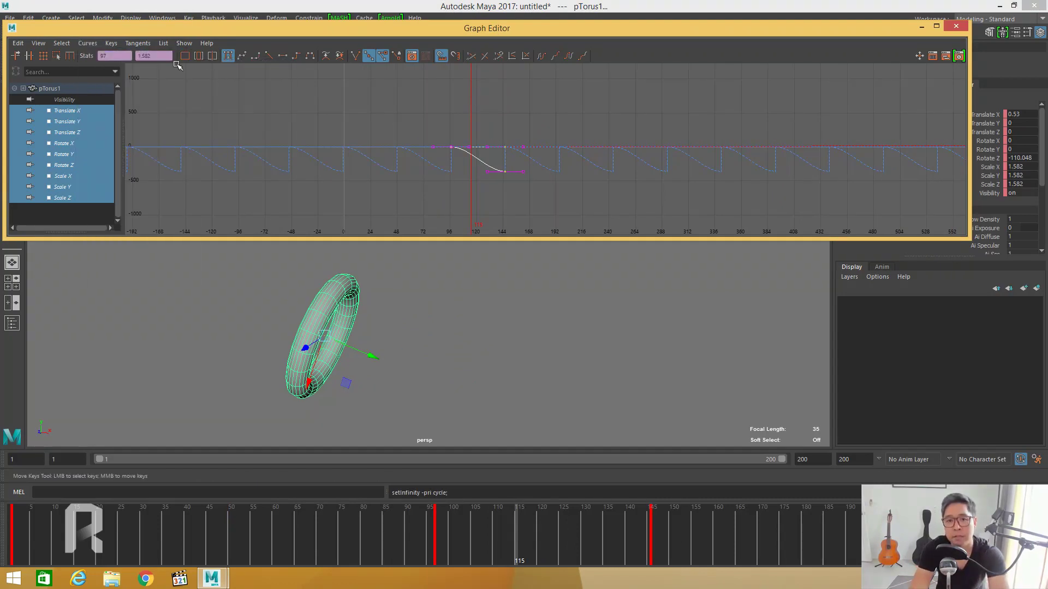
{"action": "left_click", "coordinate": [94, 44]}
{"action": "mouse_move", "coordinate": [103, 62]}
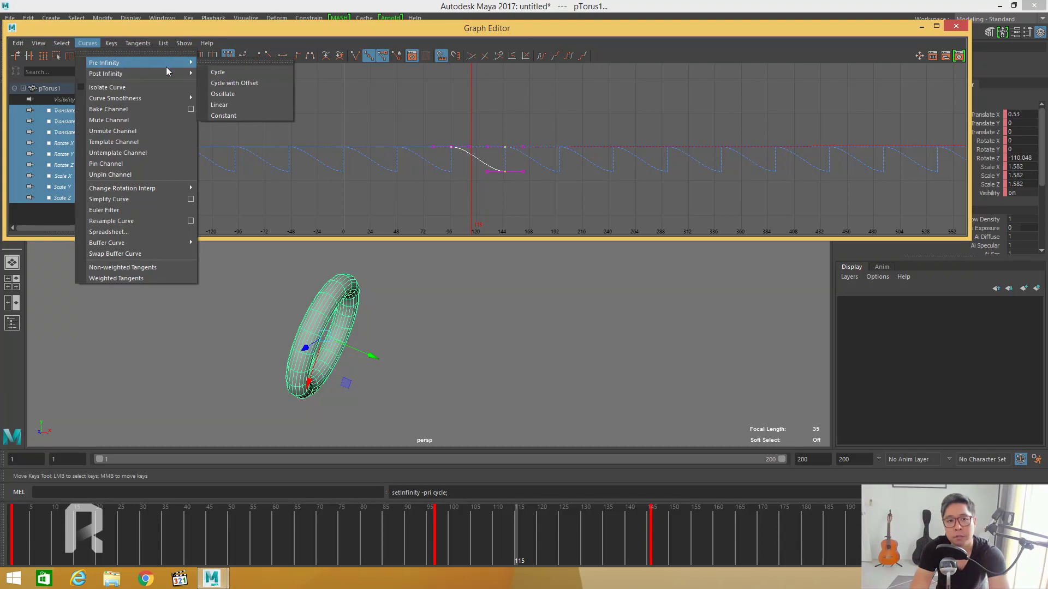
{"action": "left_click", "coordinate": [221, 105]}
{"action": "left_click", "coordinate": [90, 45]}
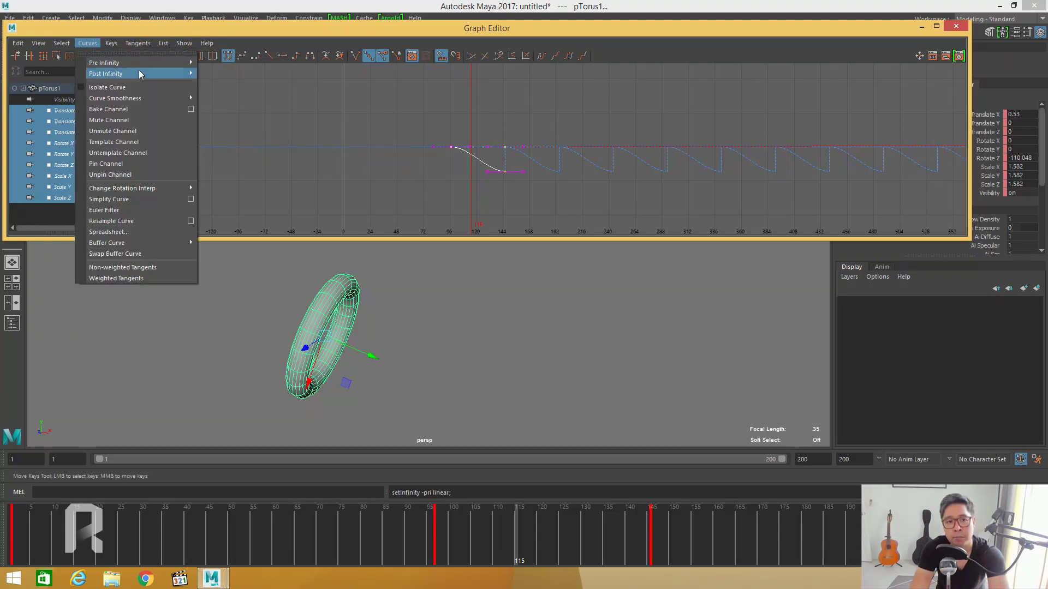
{"action": "left_click", "coordinate": [228, 118]}
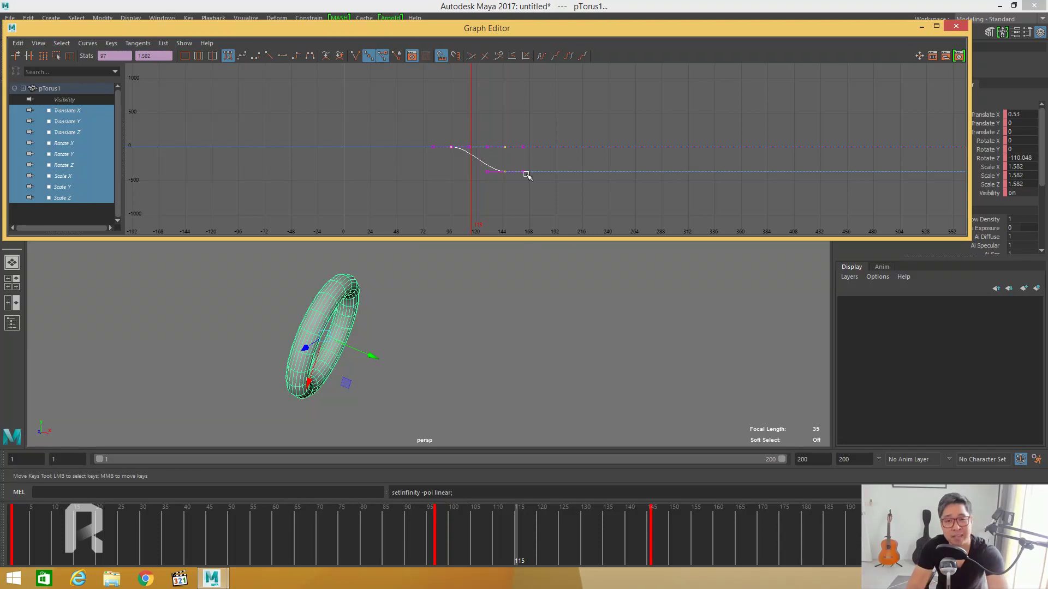
Scrub before, across and after the keys to check the linear motion, ending at frame 106.
{"action": "left_click_drag", "start_coordinate": [324, 515], "coordinate": [275, 532]}
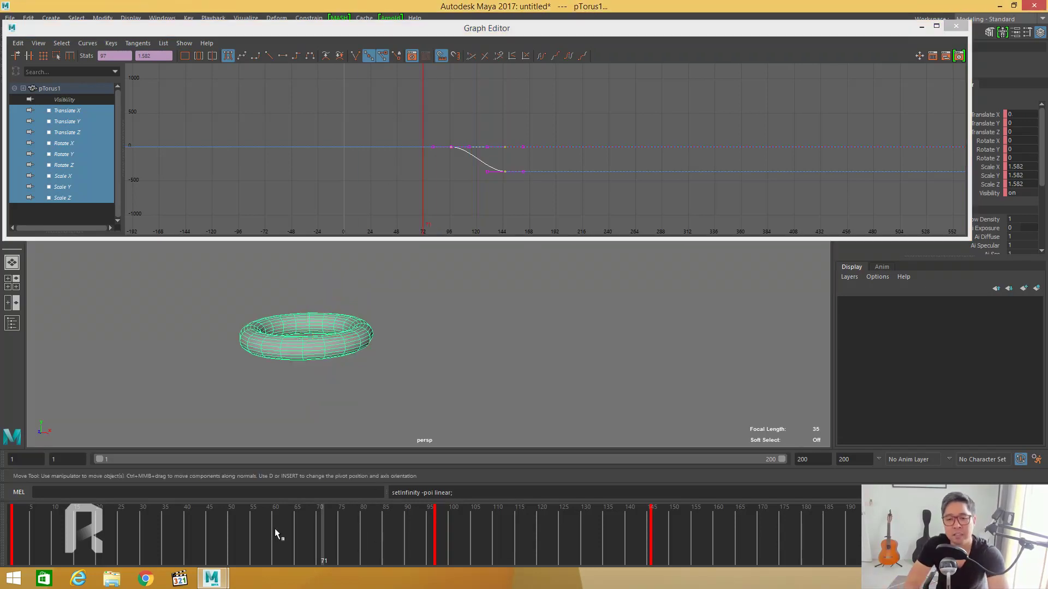
{"action": "mouse_move", "coordinate": [399, 503]}
{"action": "left_mouse_down"}
{"action": "mouse_move", "coordinate": [671, 513]}
{"action": "mouse_move", "coordinate": [401, 517]}
{"action": "left_mouse_up"}
{"action": "mouse_move", "coordinate": [67, 517]}
{"action": "left_mouse_down"}
{"action": "mouse_move", "coordinate": [746, 522]}
{"action": "mouse_move", "coordinate": [284, 506]}
{"action": "mouse_move", "coordinate": [659, 510]}
{"action": "mouse_move", "coordinate": [187, 513]}
{"action": "left_mouse_up"}
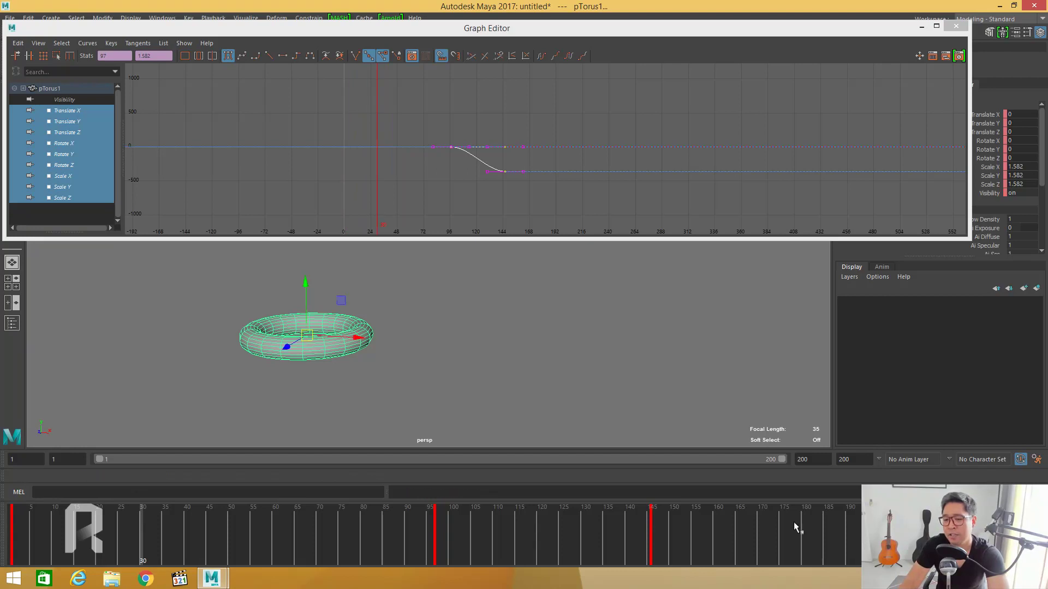
{"action": "left_click_drag", "start_coordinate": [794, 522], "coordinate": [778, 531]}
{"action": "mouse_move", "coordinate": [872, 519]}
{"action": "left_mouse_down"}
{"action": "mouse_move", "coordinate": [532, 516]}
{"action": "mouse_move", "coordinate": [539, 509]}
{"action": "mouse_move", "coordinate": [432, 527]}
{"action": "mouse_move", "coordinate": [617, 533]}
{"action": "mouse_move", "coordinate": [328, 526]}
{"action": "mouse_move", "coordinate": [24, 496]}
{"action": "left_mouse_up"}
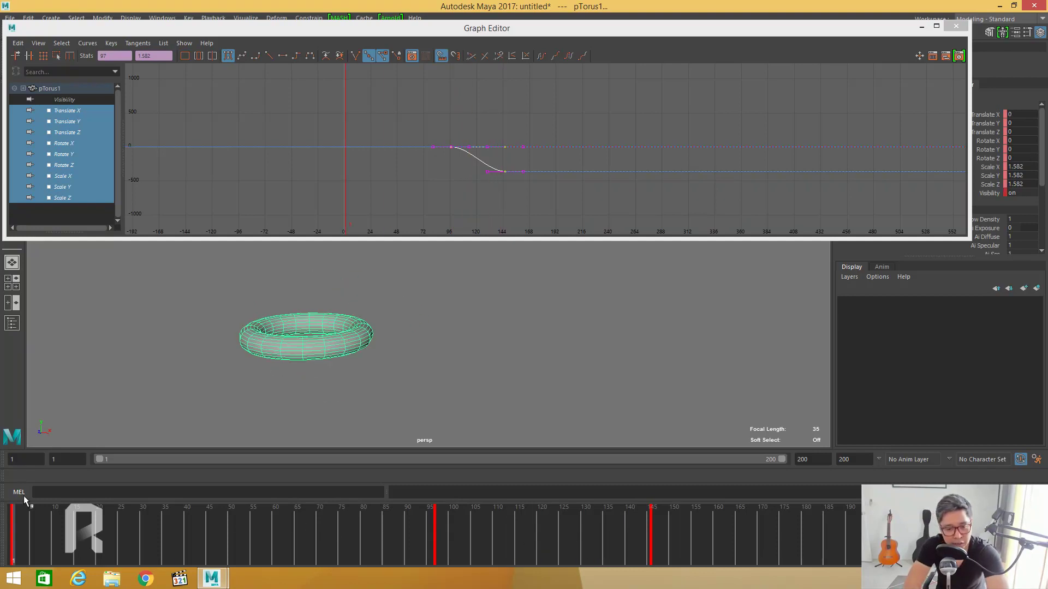
{"action": "mouse_move", "coordinate": [206, 534]}
{"action": "left_mouse_down"}
{"action": "mouse_move", "coordinate": [634, 529]}
{"action": "mouse_move", "coordinate": [479, 527]}
{"action": "left_mouse_up"}
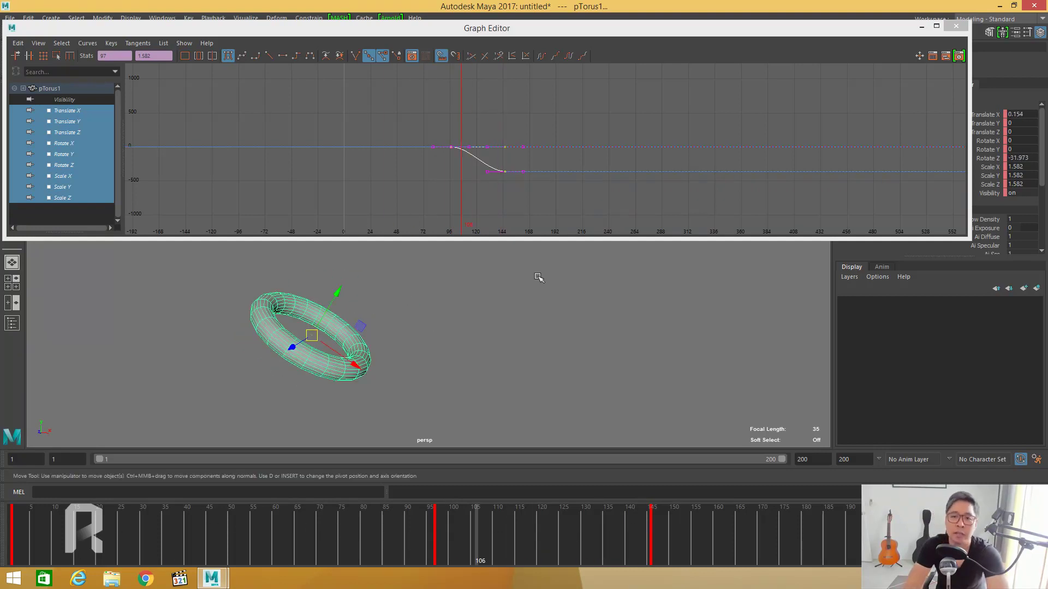
Deselect the keys, scrub to frame 200, then play the animation and stop it at frame 40.
{"action": "left_click", "coordinate": [430, 187]}
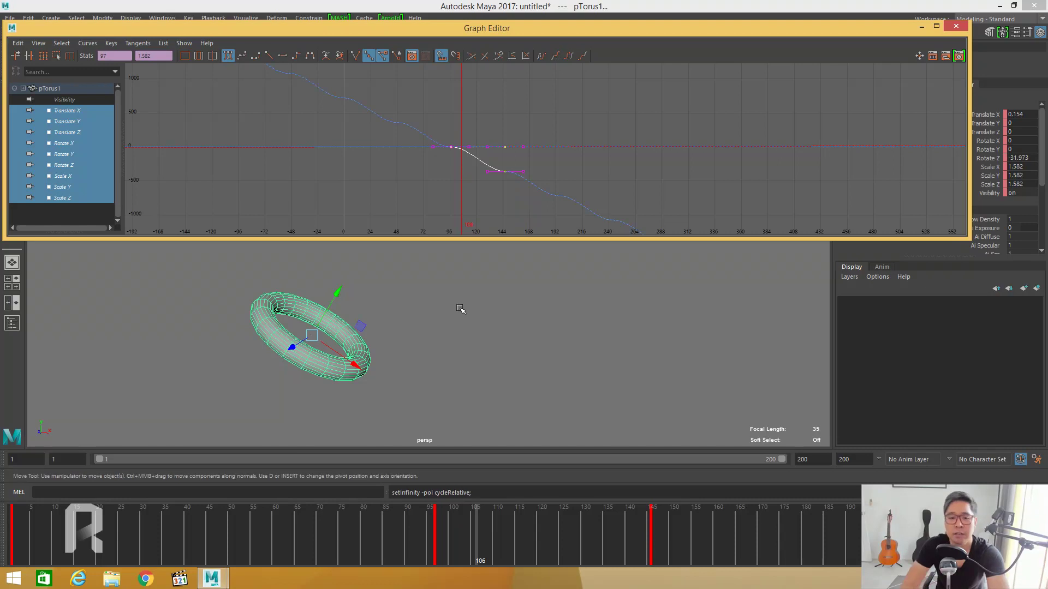
{"action": "left_click_drag", "start_coordinate": [163, 519], "coordinate": [895, 521]}
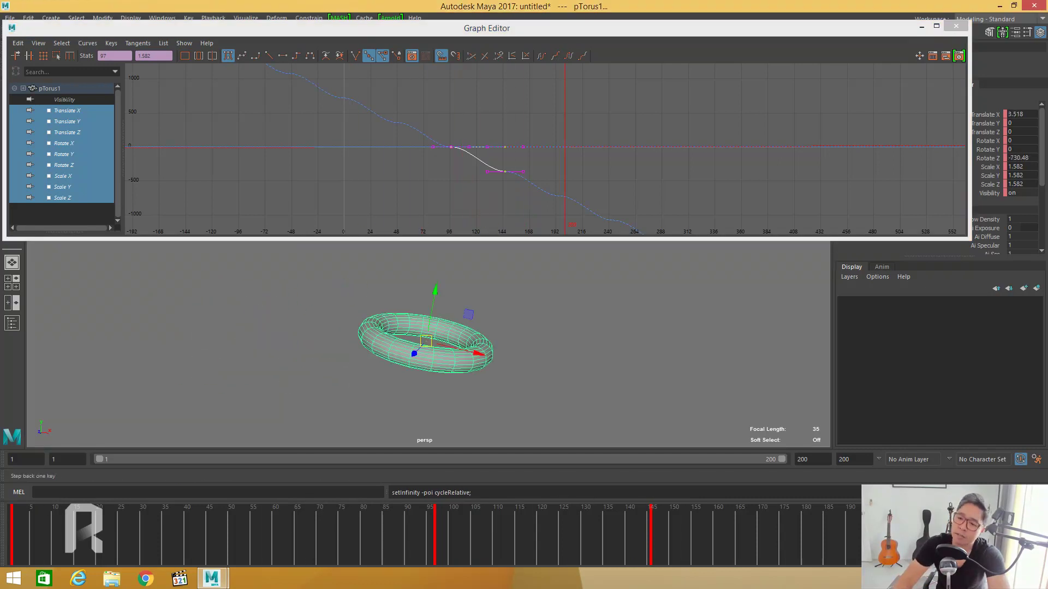
{"action": "key", "text": "alt+v"}
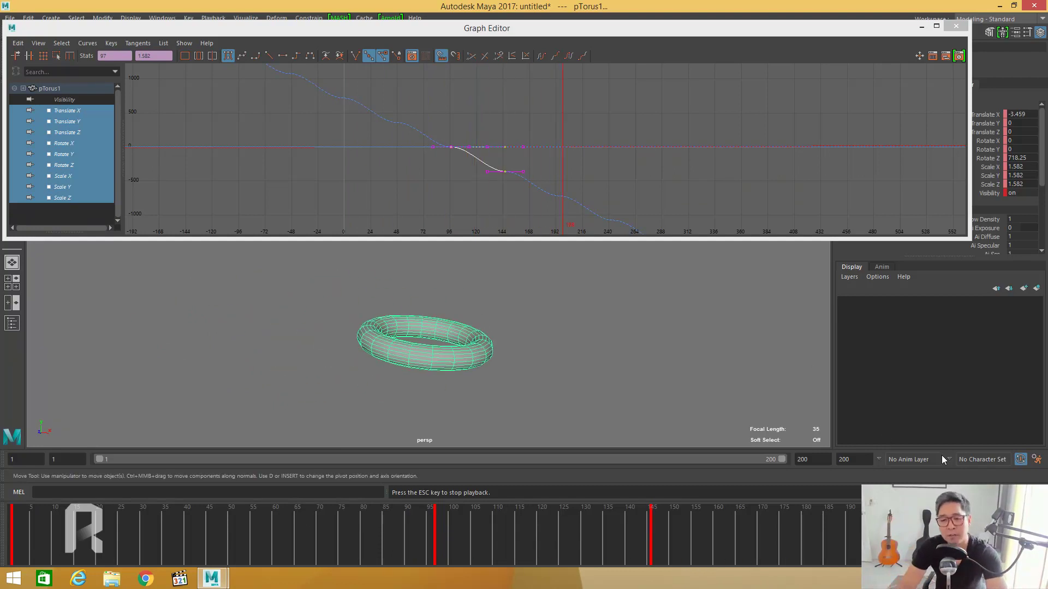
{"action": "key", "text": "Escape"}
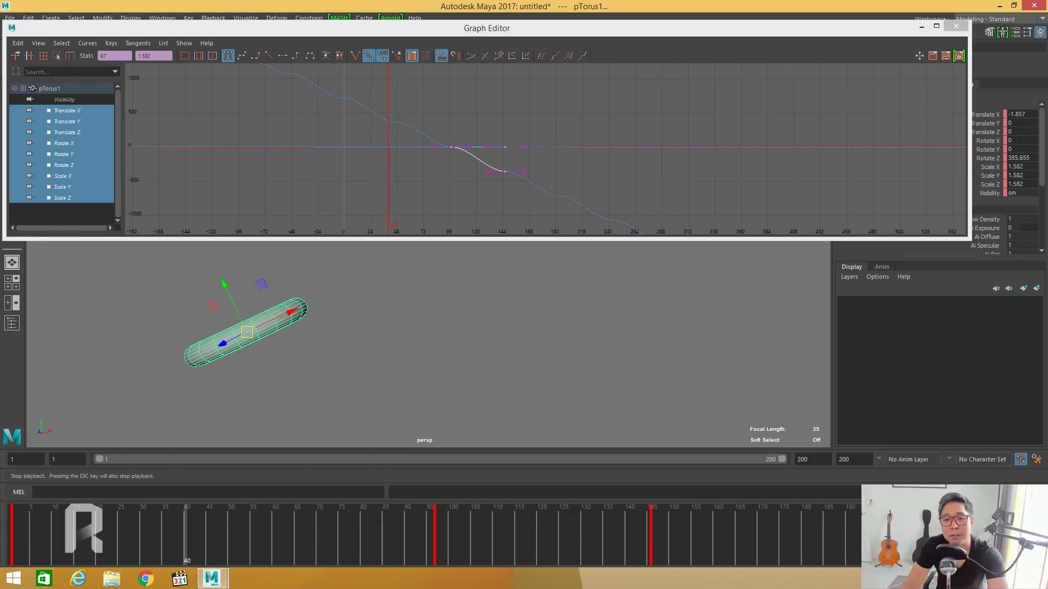